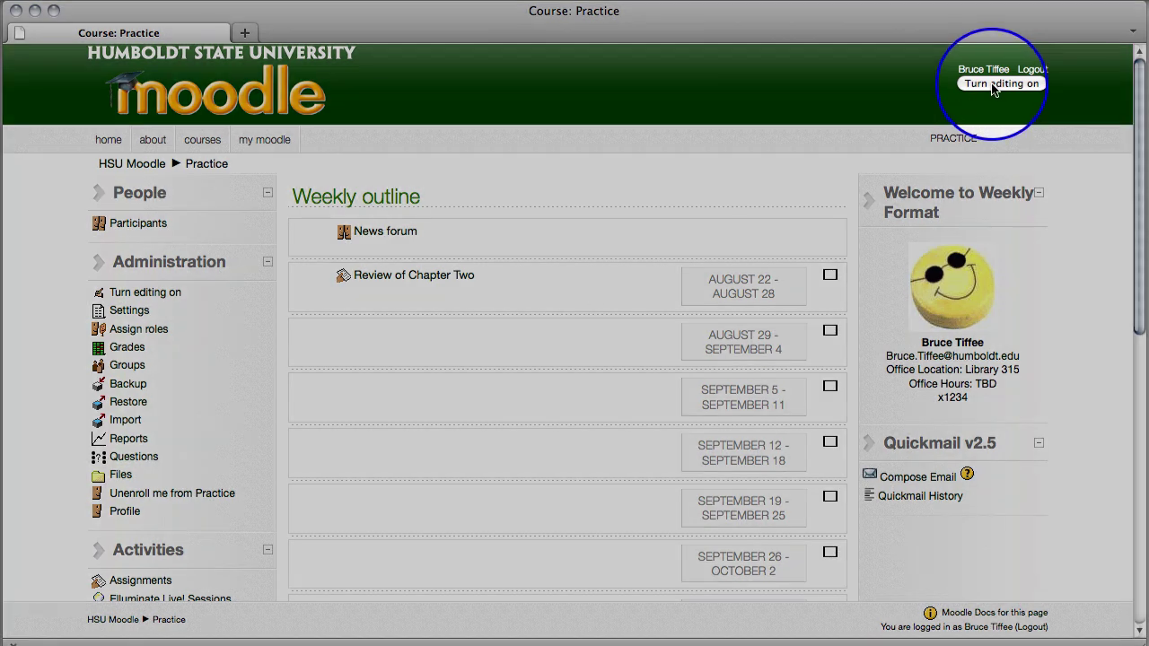
Turn editing on for the Practice course and add an Attendance block from the Blocks list.
{"action": "left_click", "coordinate": [991, 86]}
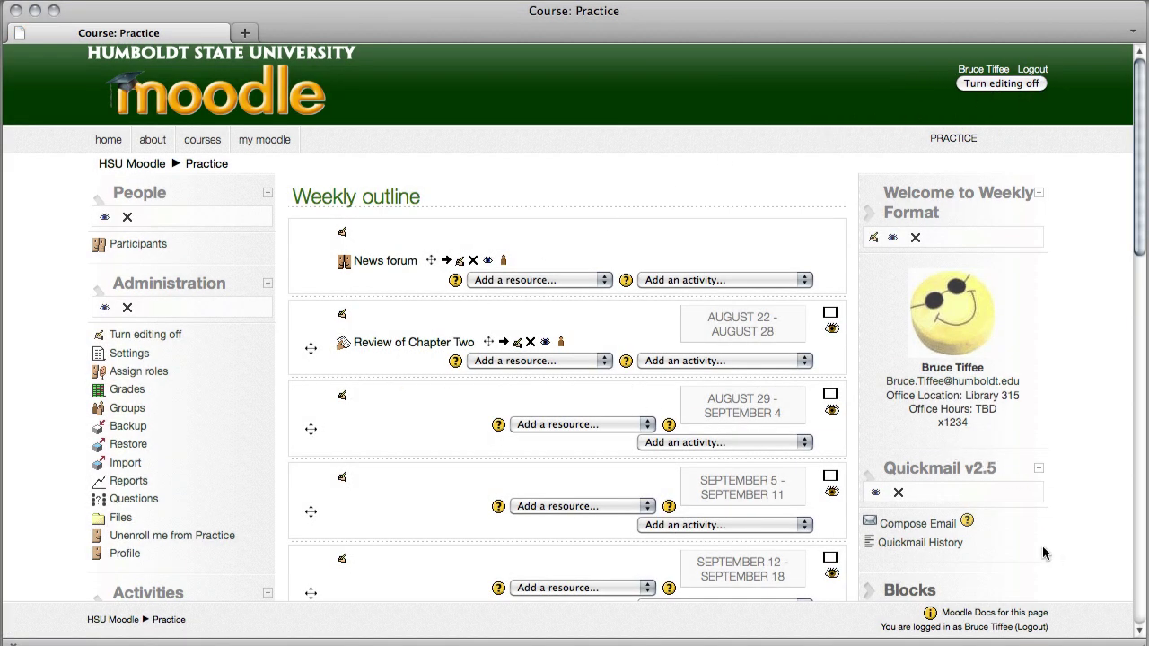
{"action": "scroll", "coordinate": [1015, 544], "scroll_direction": "down", "scroll_amount": 5}
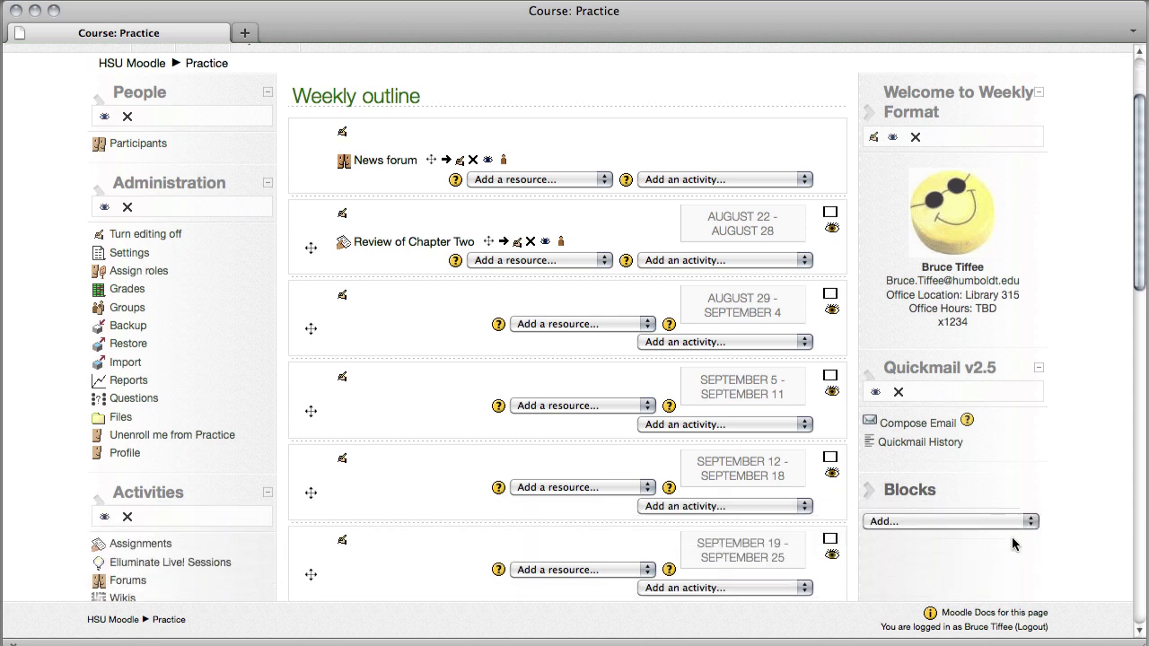
{"action": "scroll", "coordinate": [986, 471], "scroll_direction": "down", "scroll_amount": 6}
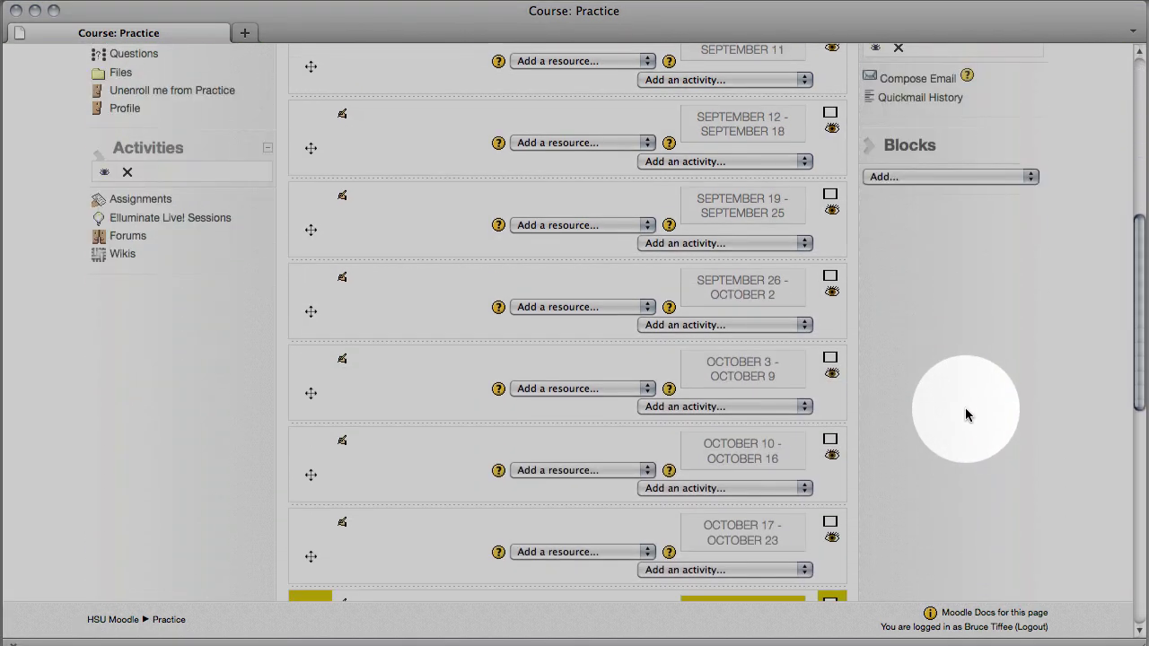
{"action": "left_click", "coordinate": [917, 177]}
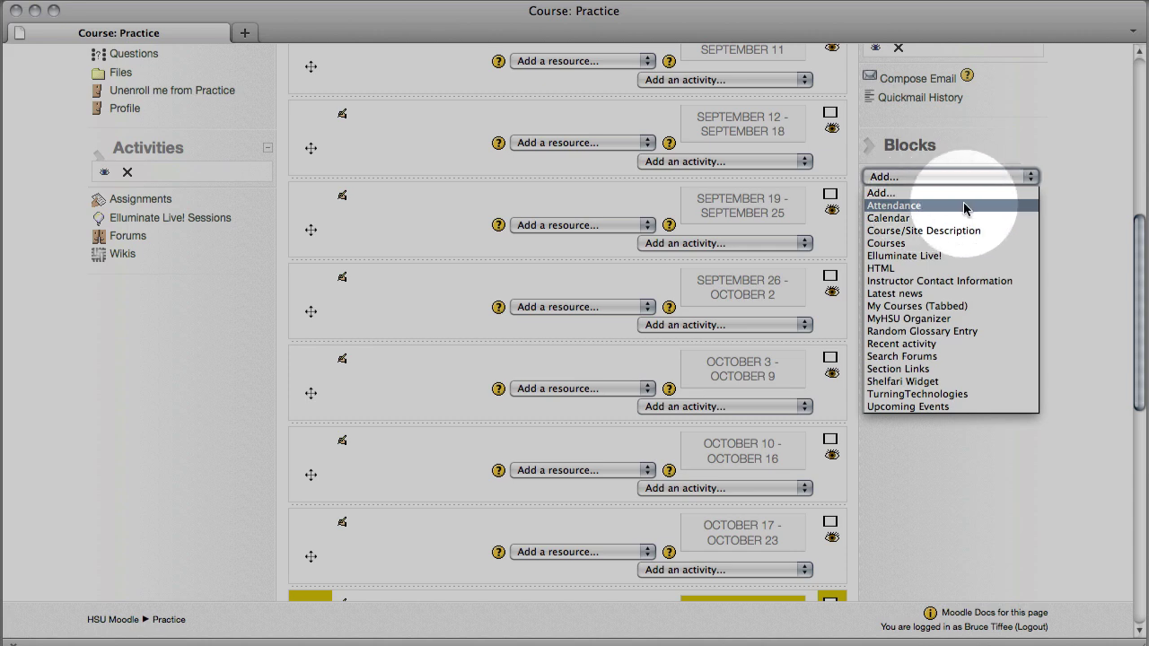
{"action": "left_click", "coordinate": [942, 207]}
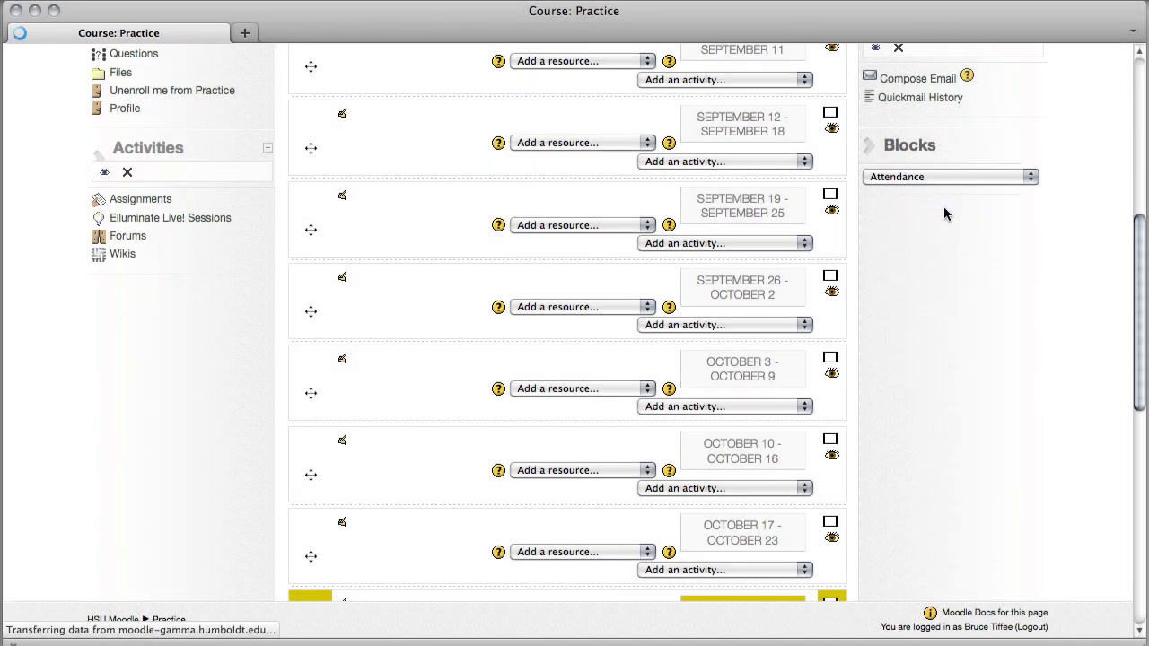
{"action": "scroll", "coordinate": [1008, 333], "scroll_direction": "down", "scroll_amount": 3}
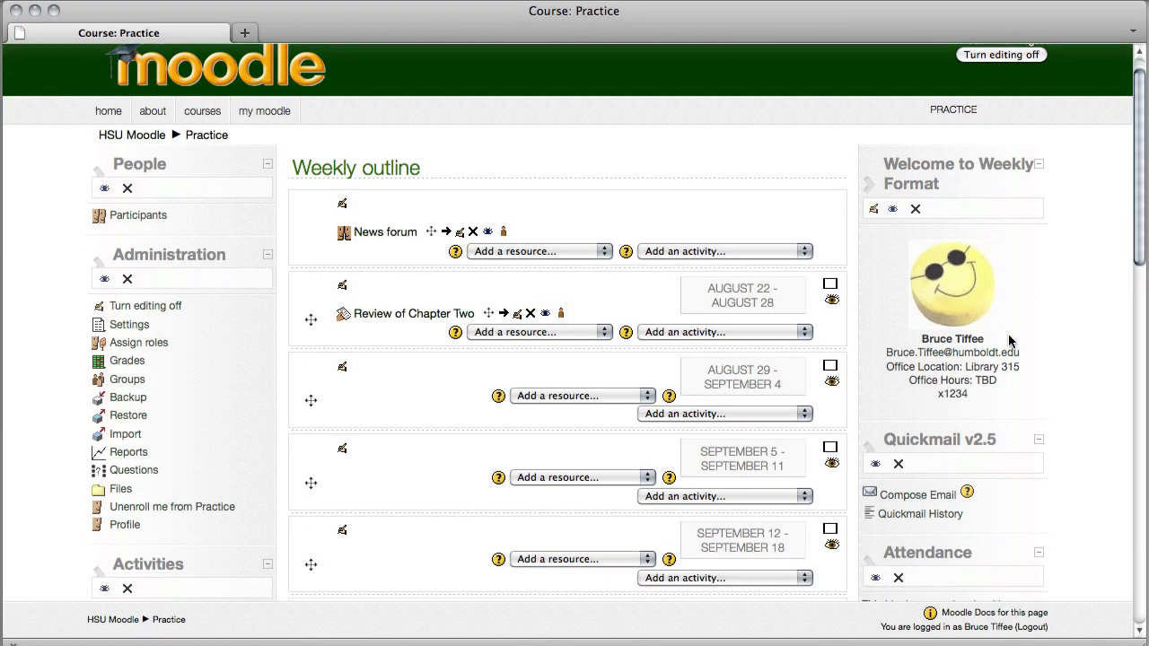
{"action": "scroll", "coordinate": [1009, 336], "scroll_direction": "down", "scroll_amount": 1}
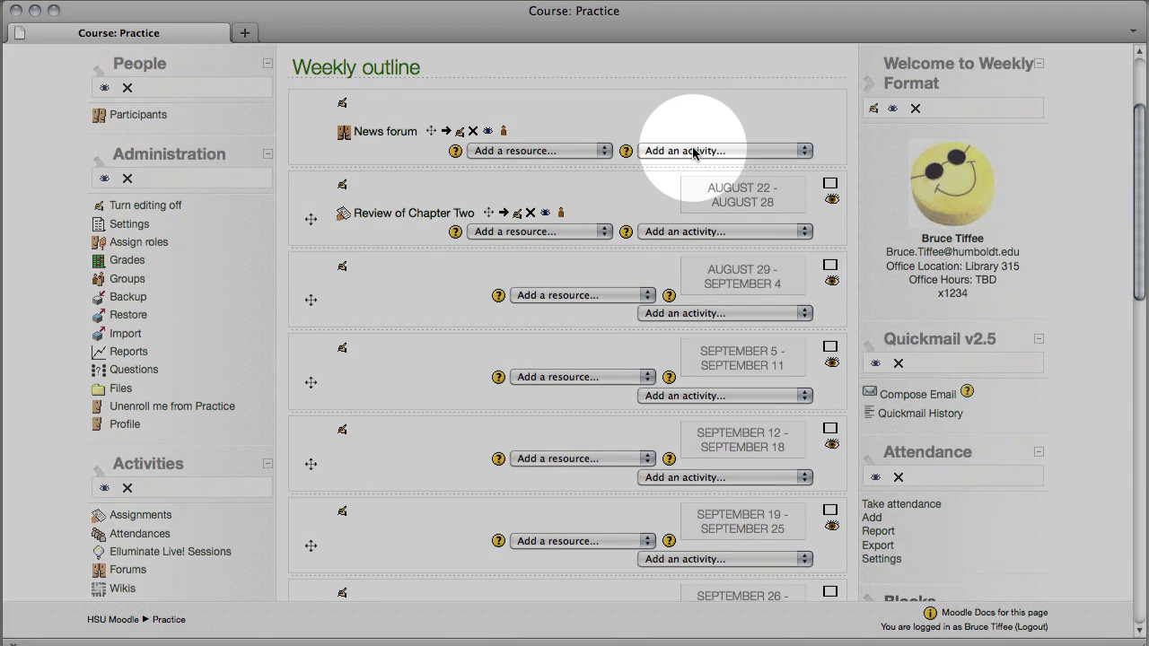
Choose Attendance as a new activity for the course's top News forum section.
{"action": "left_click", "coordinate": [693, 151]}
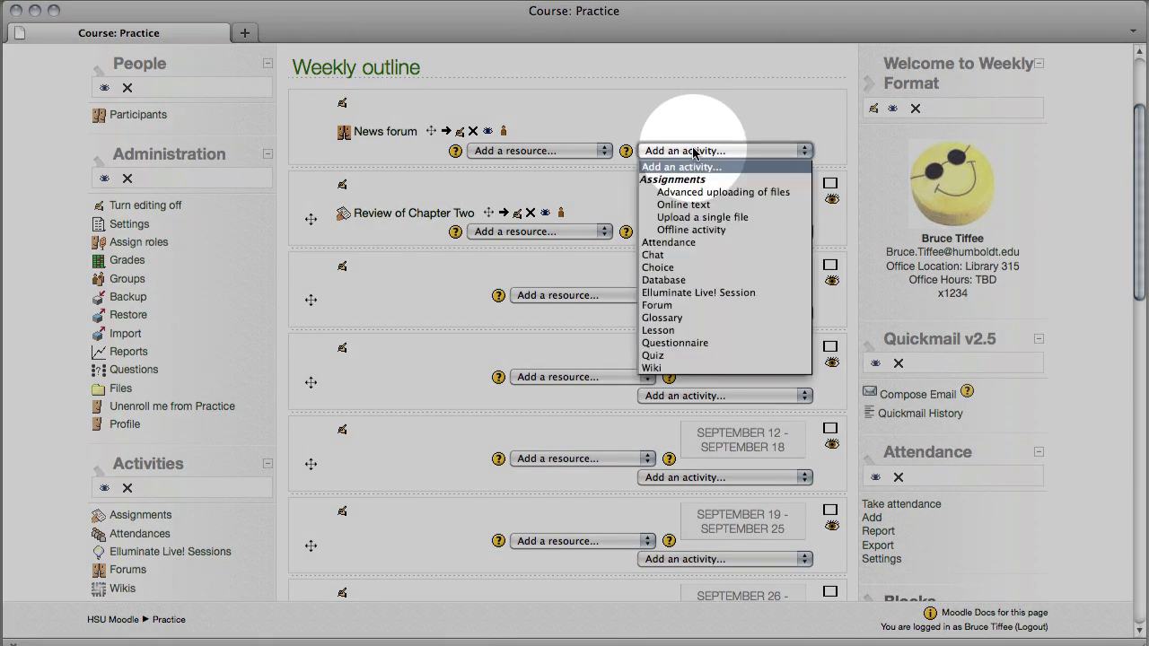
{"action": "left_click", "coordinate": [693, 243]}
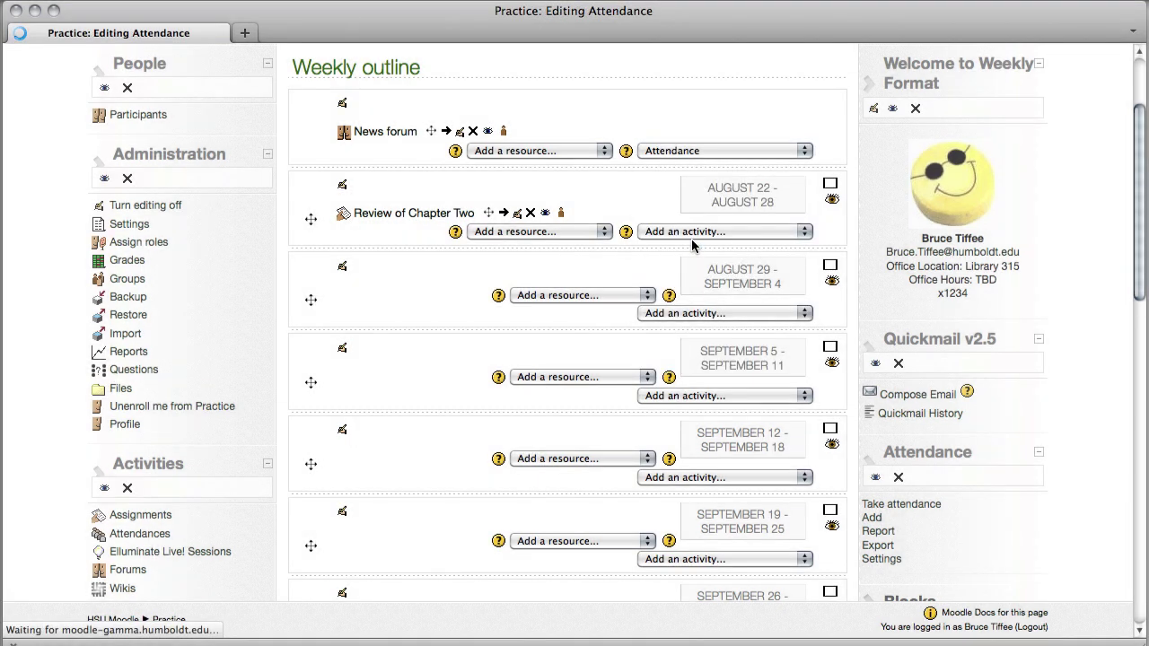
Change the Attendance activity's maximum grade from 100 to 5.
{"action": "scroll", "coordinate": [661, 362], "scroll_direction": "down", "scroll_amount": 3}
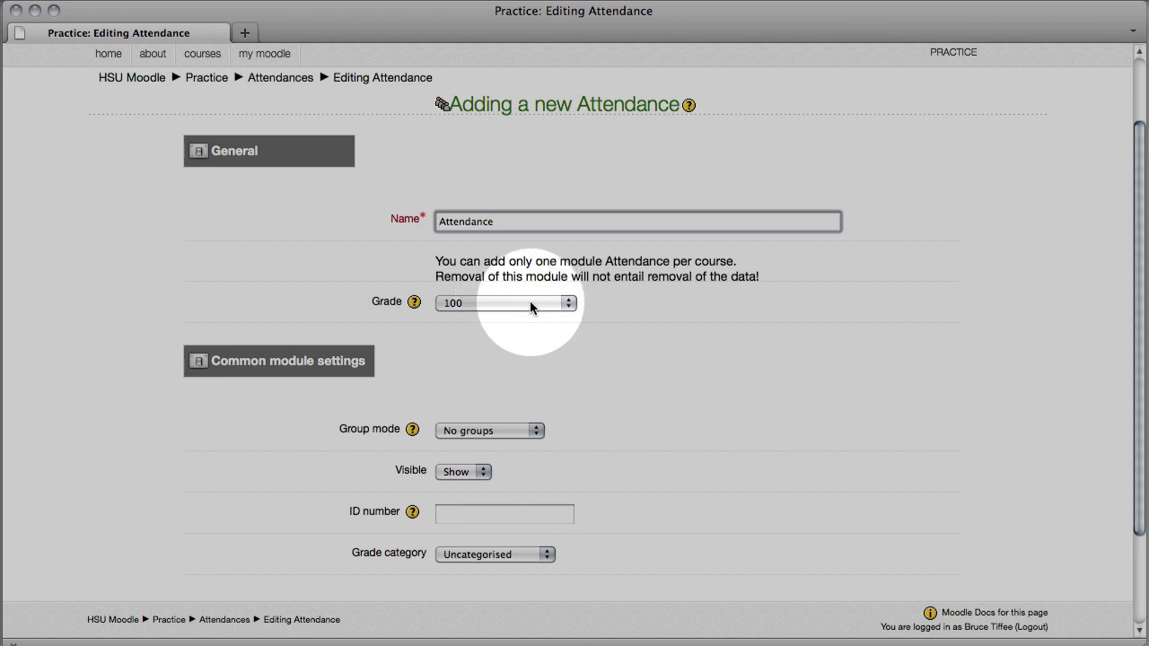
{"action": "left_click", "coordinate": [530, 307]}
{"action": "scroll", "coordinate": [512, 379], "scroll_direction": "down", "scroll_amount": 15}
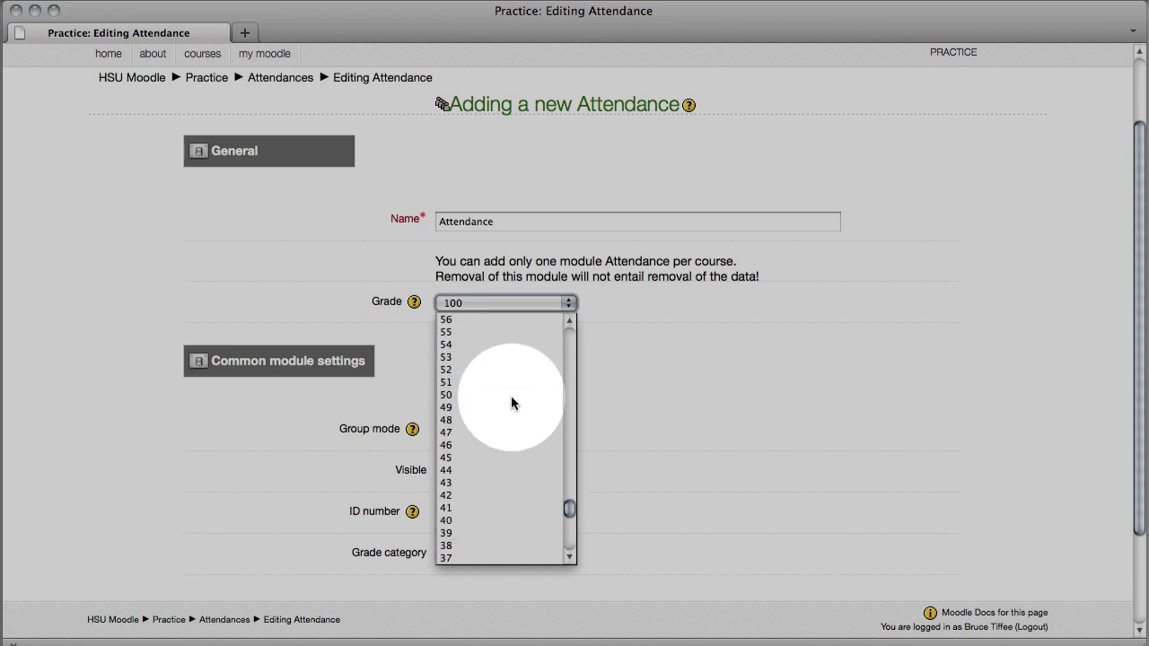
{"action": "scroll", "coordinate": [511, 395], "scroll_direction": "down", "scroll_amount": 12}
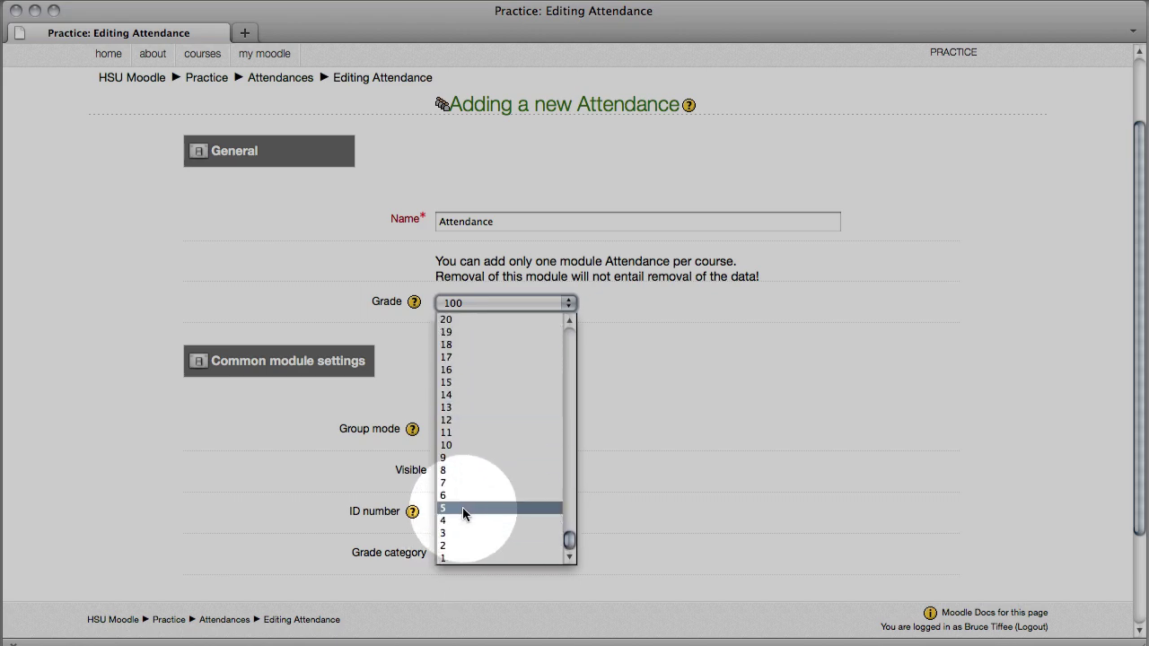
{"action": "left_click", "coordinate": [462, 509]}
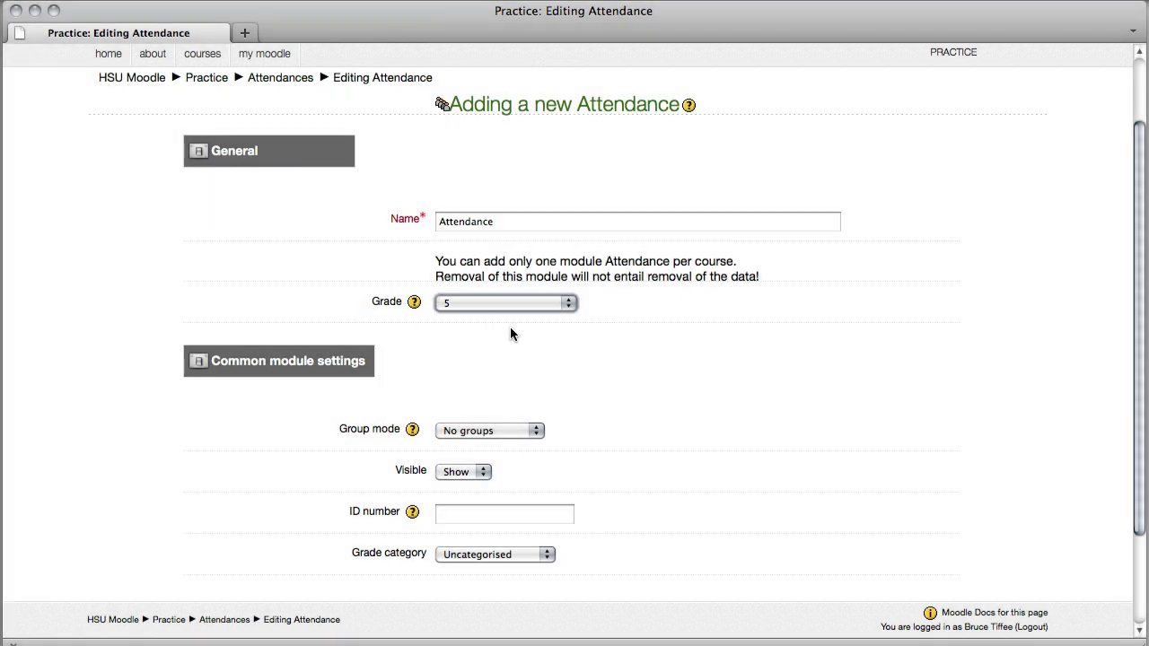
Keep No groups, choose the Participation (25%) grade category, and save back to the course.
{"action": "scroll", "coordinate": [511, 332], "scroll_direction": "down", "scroll_amount": 2}
{"action": "left_click", "coordinate": [534, 359]}
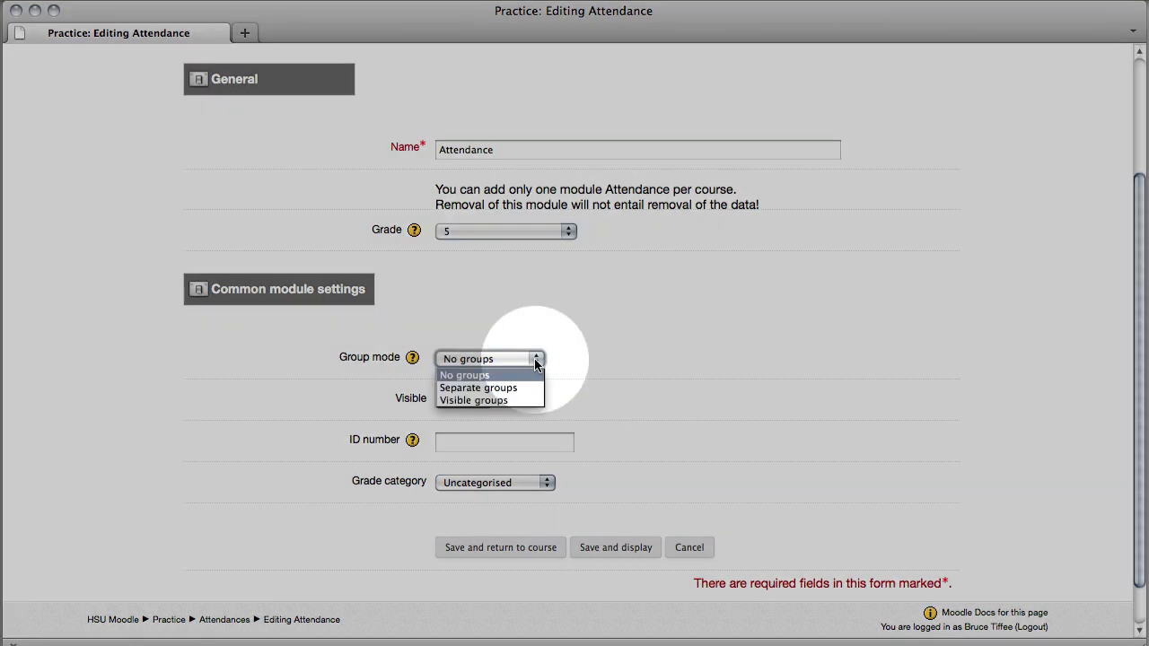
{"action": "left_click", "coordinate": [542, 338]}
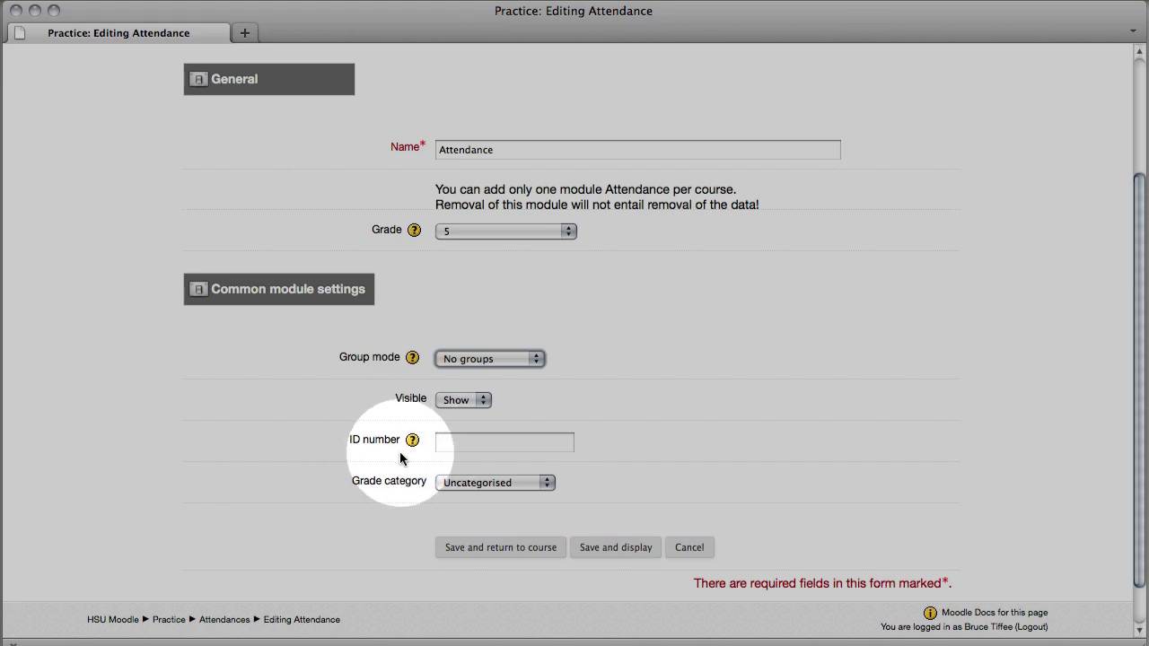
{"action": "left_click", "coordinate": [453, 484]}
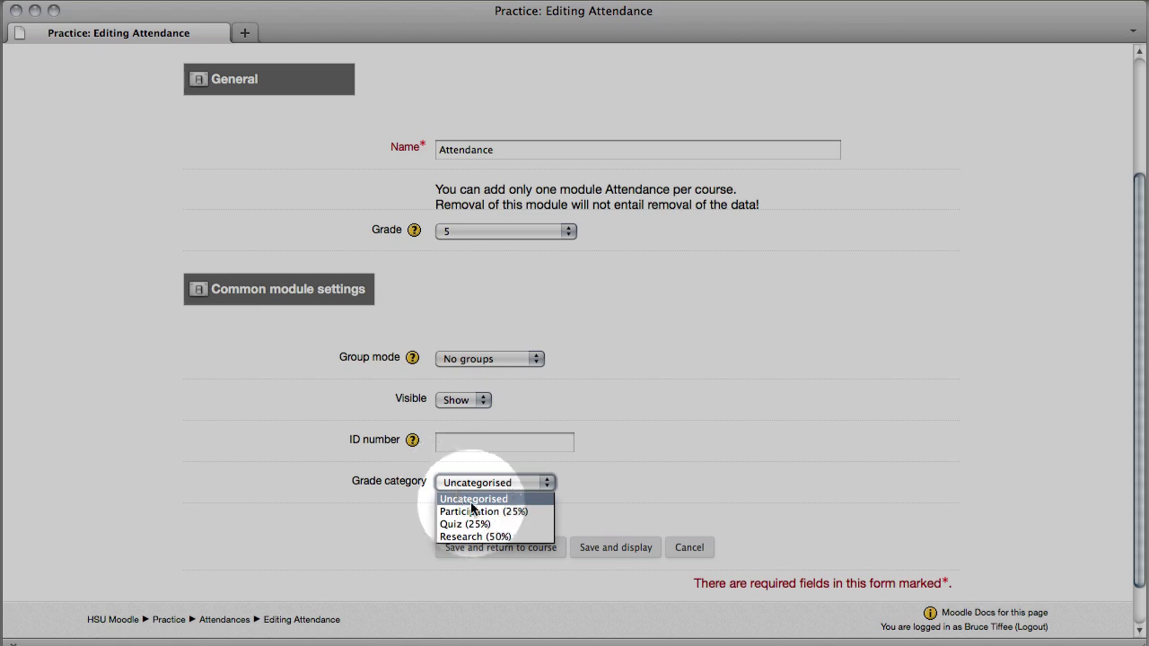
{"action": "left_click", "coordinate": [534, 512]}
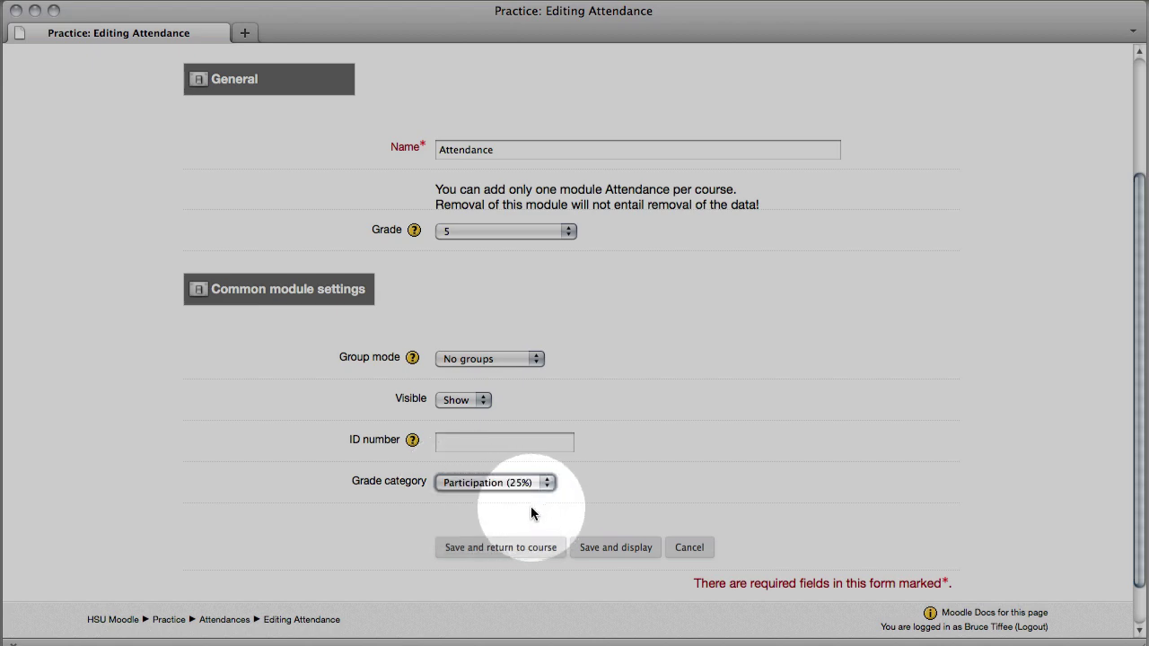
{"action": "left_click", "coordinate": [507, 548]}
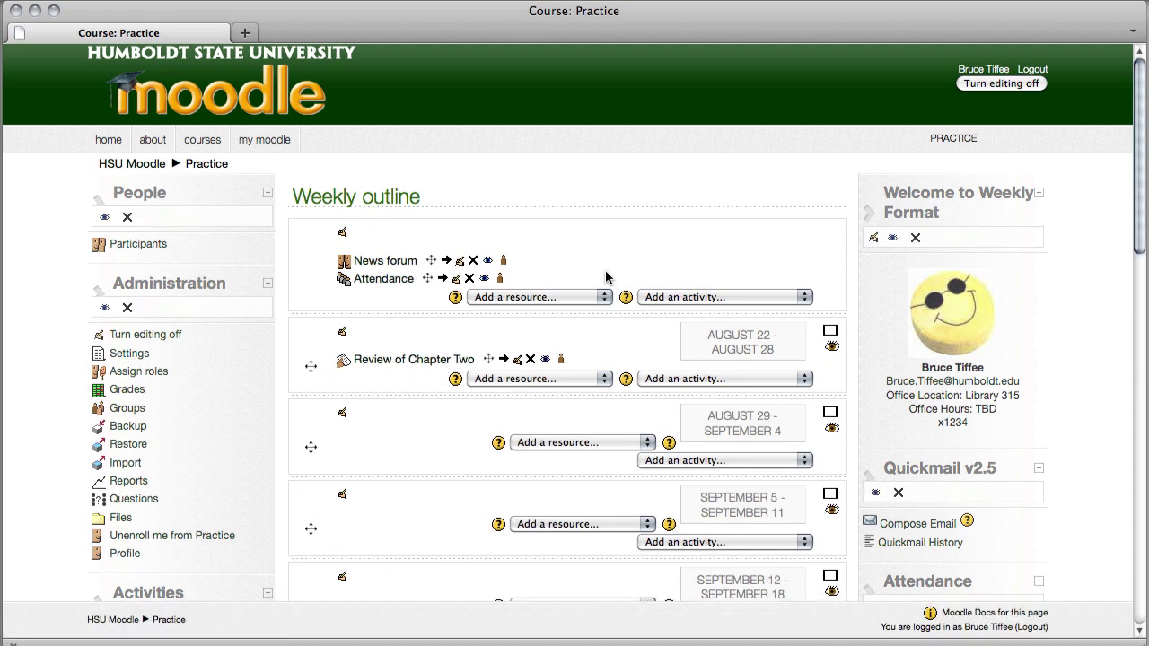
Open the Attendance activity from the course's top section.
{"action": "left_click", "coordinate": [377, 280]}
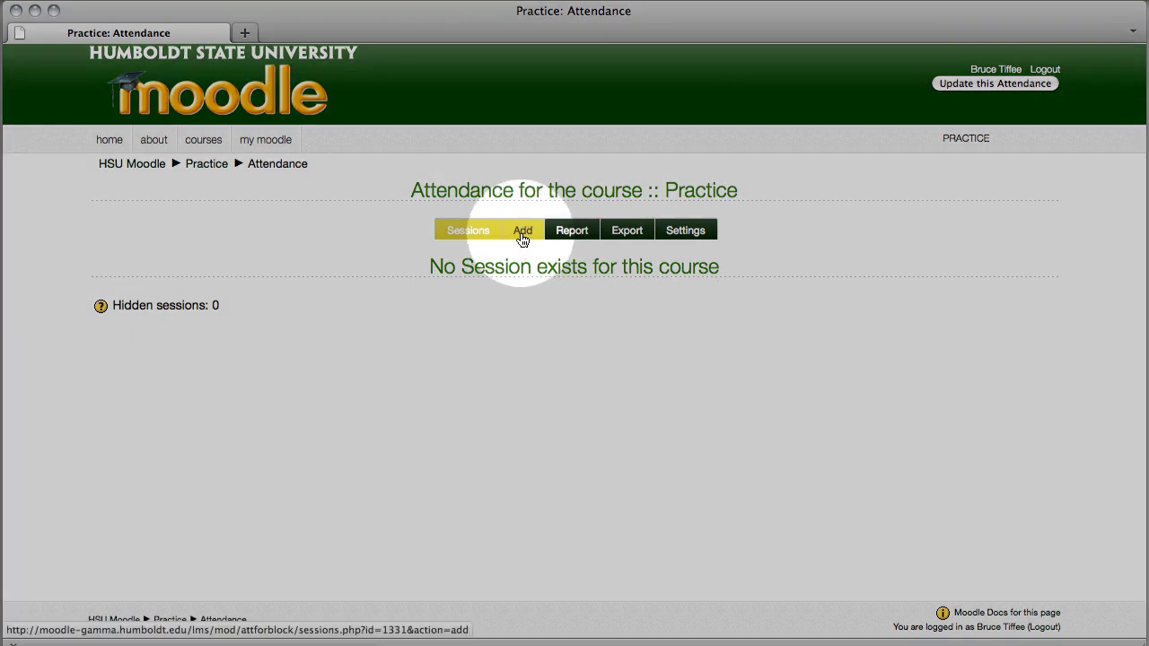
Start a new multiple-session entry beginning 22 August at 16:00.
{"action": "left_click", "coordinate": [522, 235]}
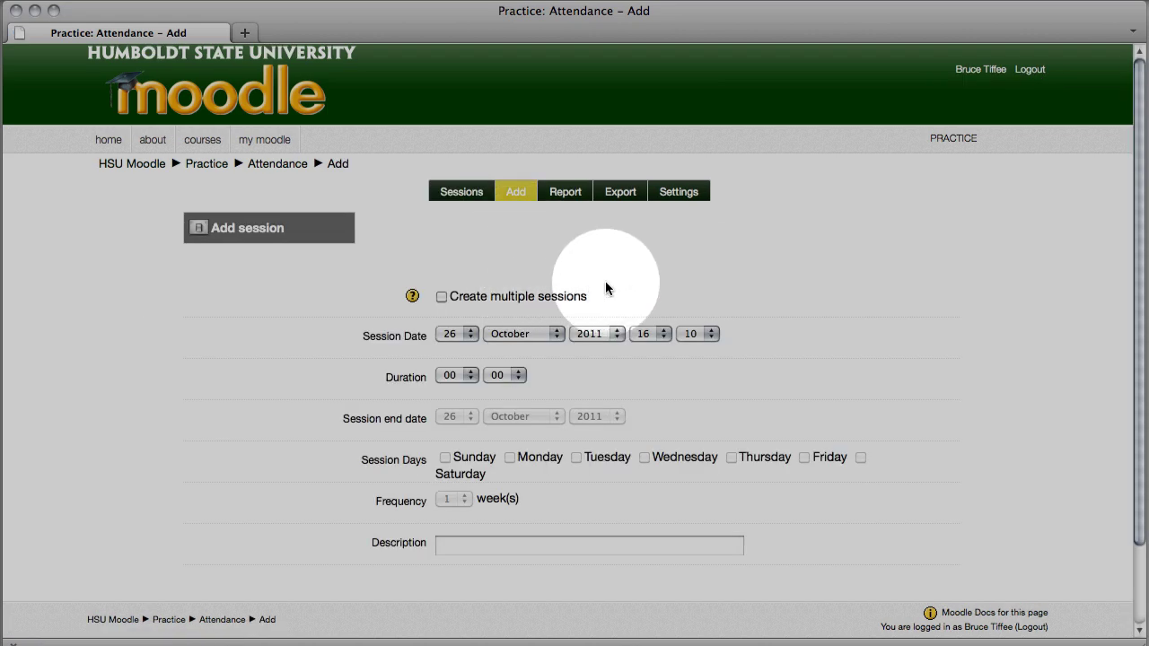
{"action": "scroll", "coordinate": [605, 287], "scroll_direction": "down", "scroll_amount": 3}
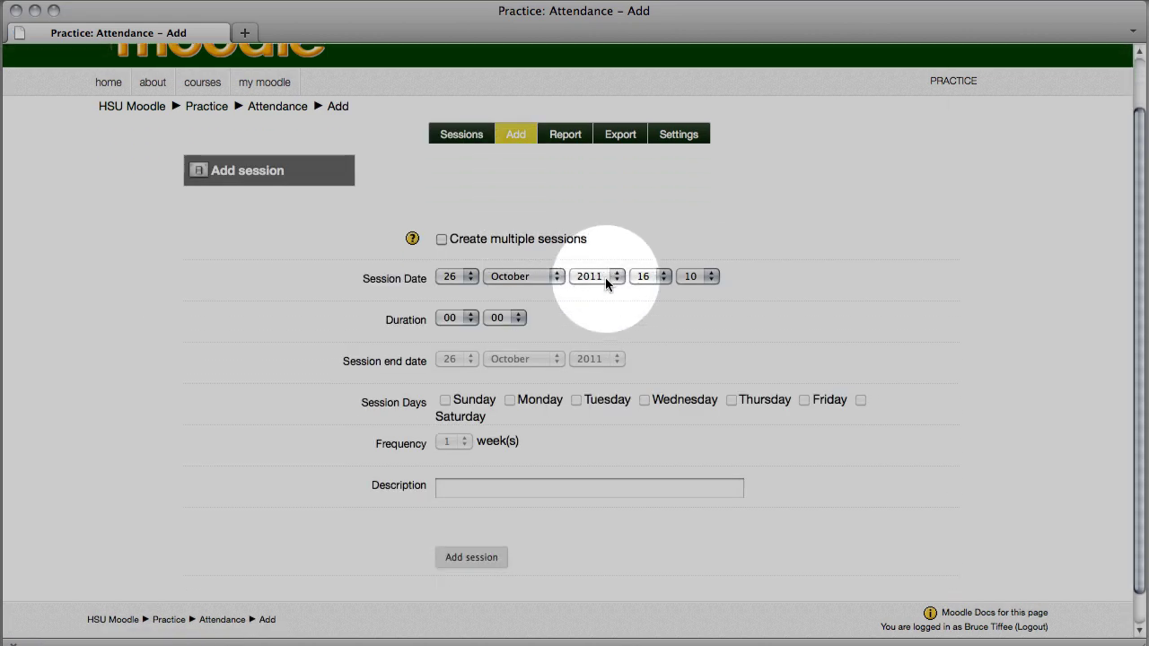
{"action": "scroll", "coordinate": [605, 278], "scroll_direction": "down", "scroll_amount": 1}
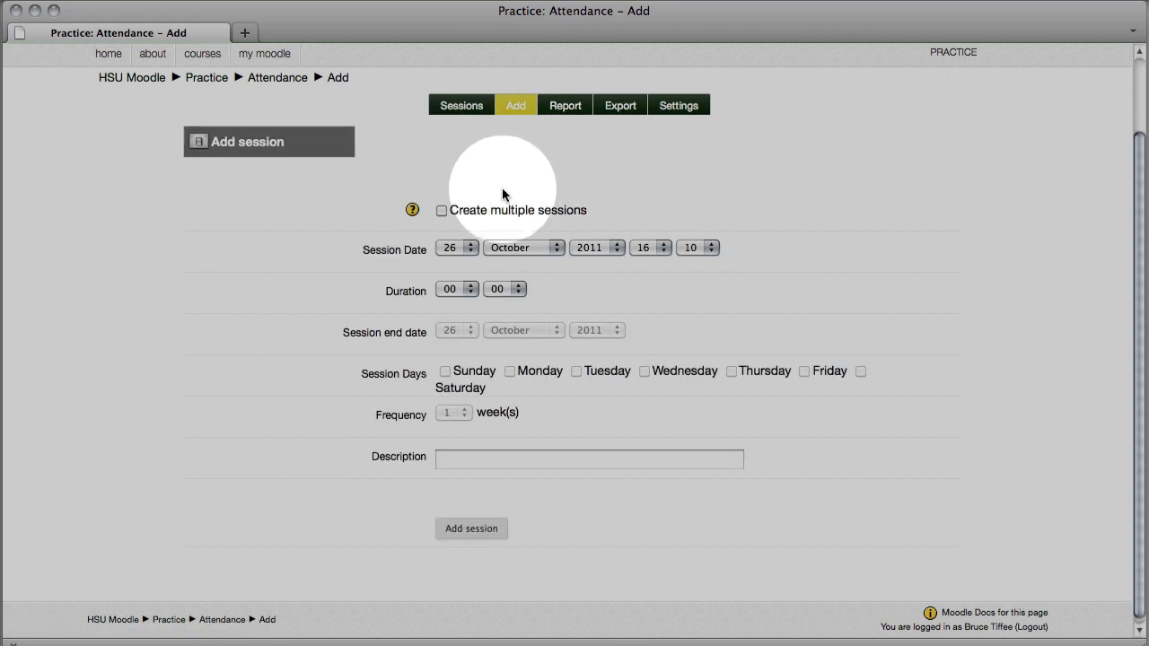
{"action": "left_click", "coordinate": [441, 211]}
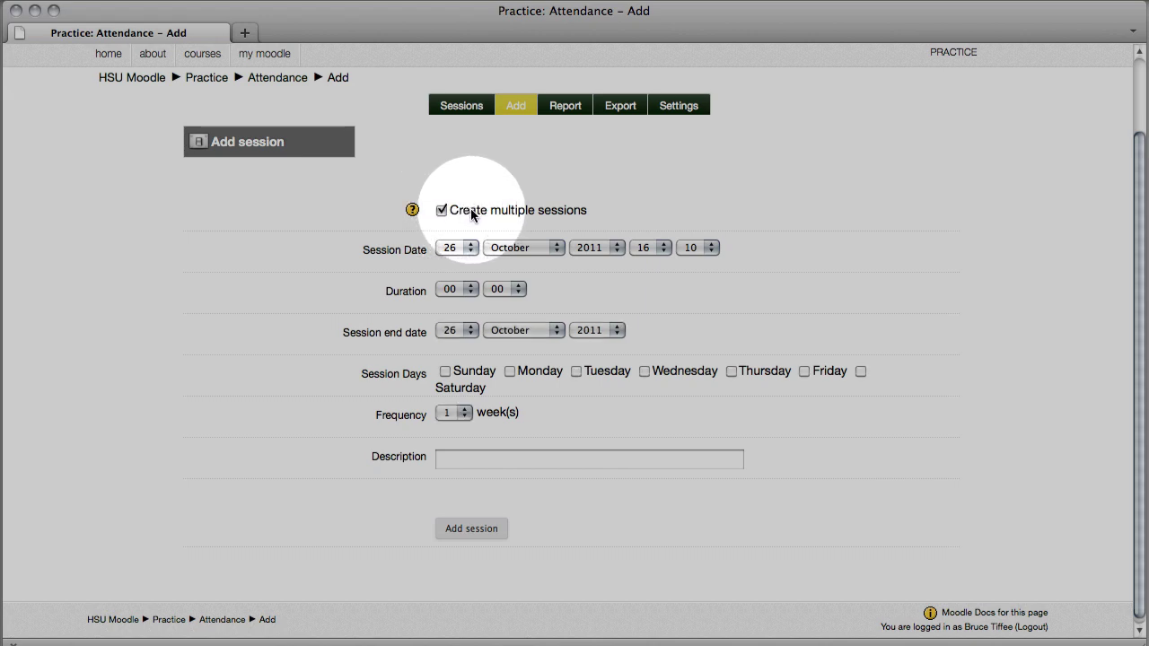
{"action": "left_click", "coordinate": [455, 251]}
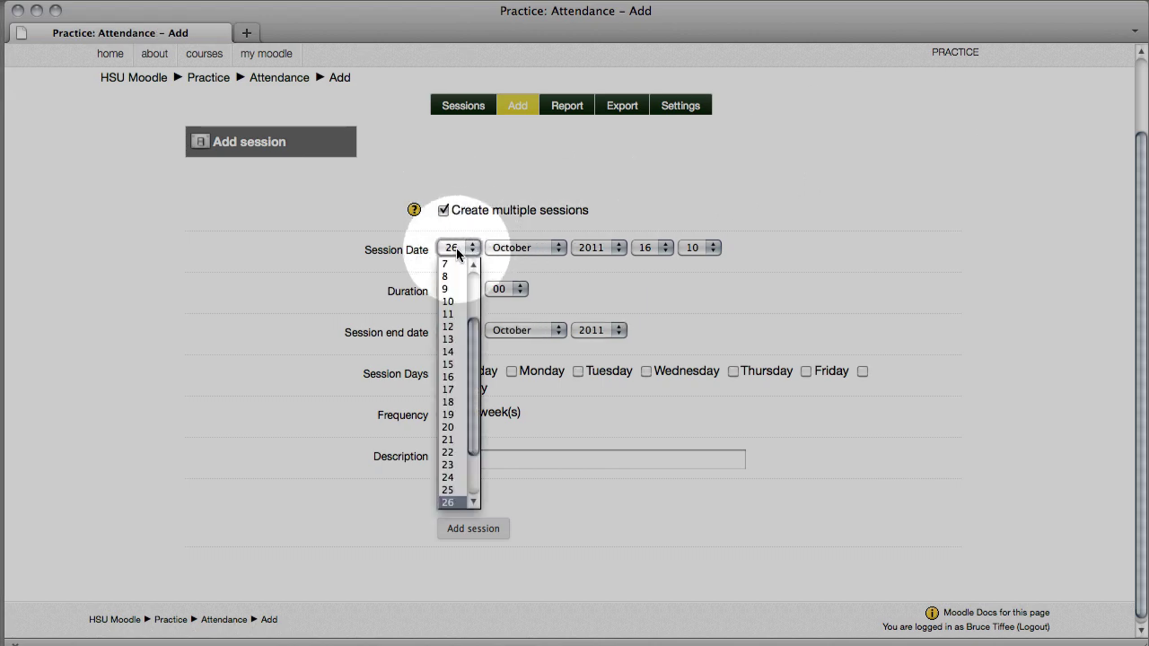
{"action": "left_click", "coordinate": [449, 451]}
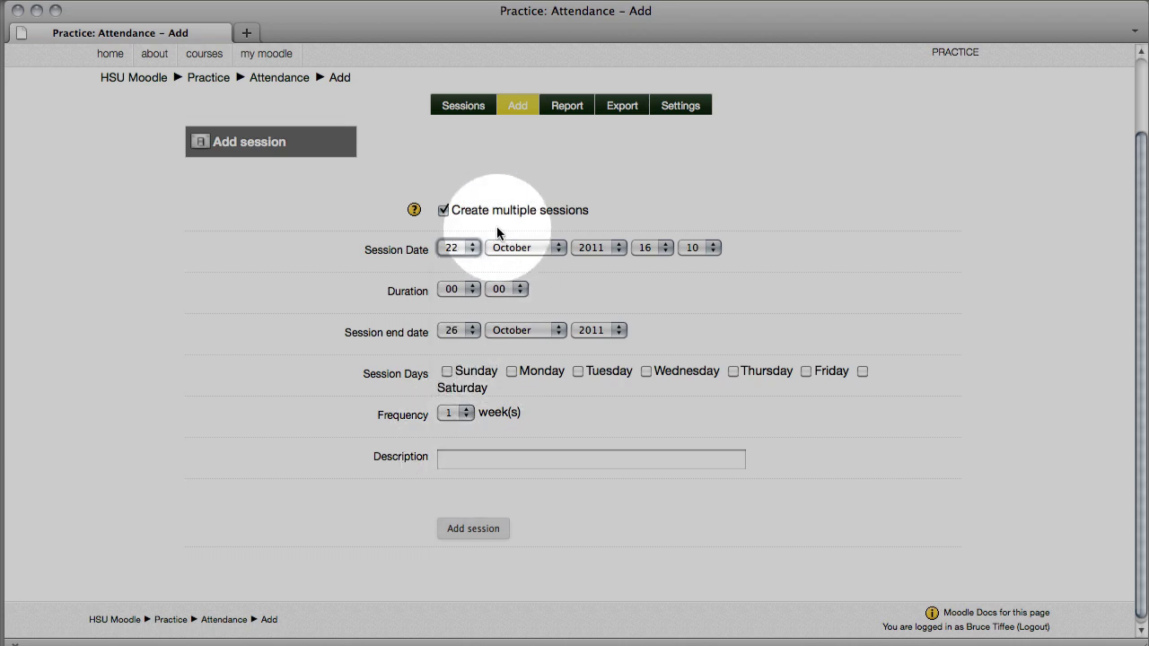
{"action": "left_click", "coordinate": [505, 248]}
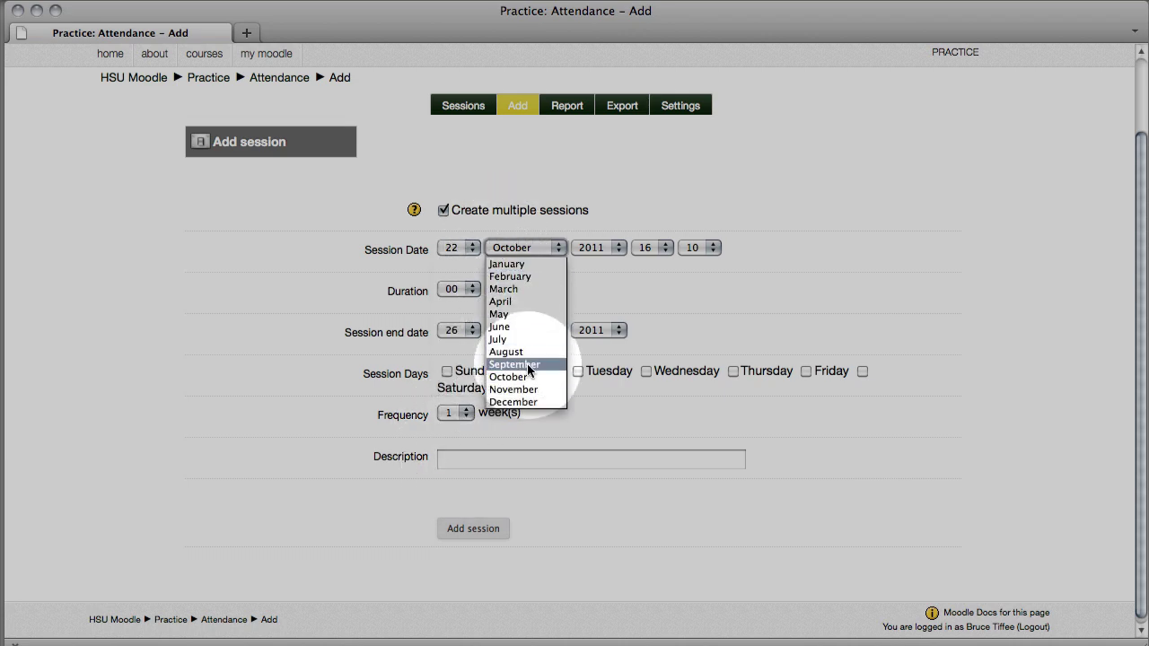
{"action": "left_click", "coordinate": [516, 352]}
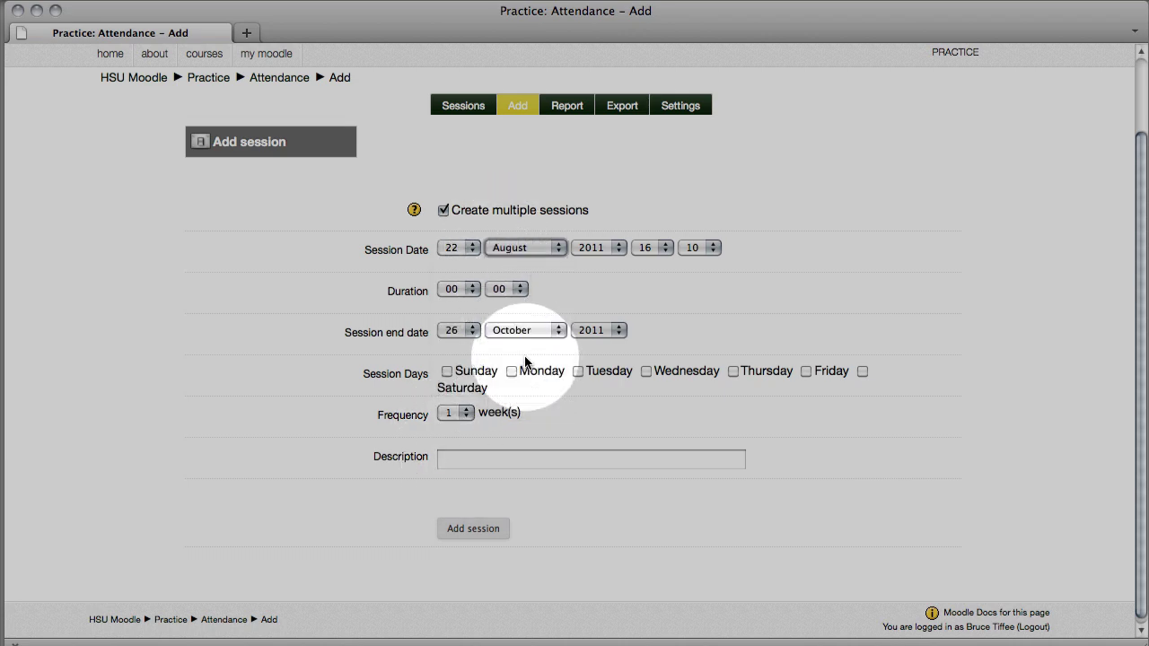
{"action": "left_click", "coordinate": [639, 253]}
{"action": "left_click", "coordinate": [709, 257]}
{"action": "left_click", "coordinate": [708, 257]}
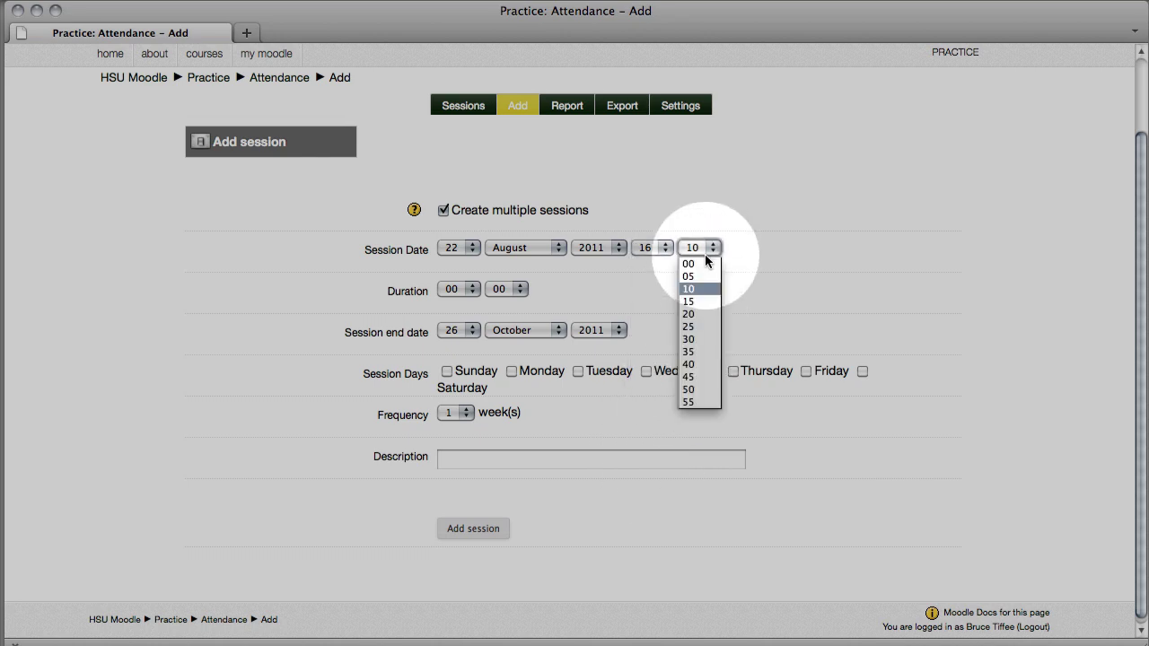
{"action": "left_click", "coordinate": [695, 264]}
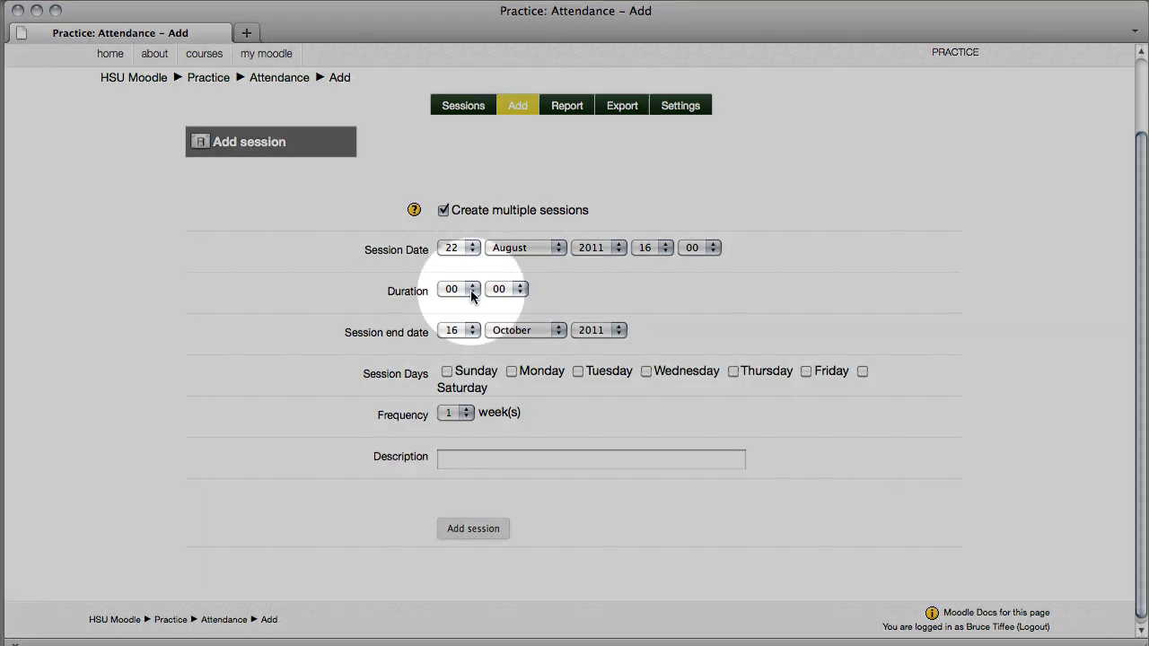
Set the session duration to 01:05 and the end date month to December.
{"action": "left_click", "coordinate": [471, 291]}
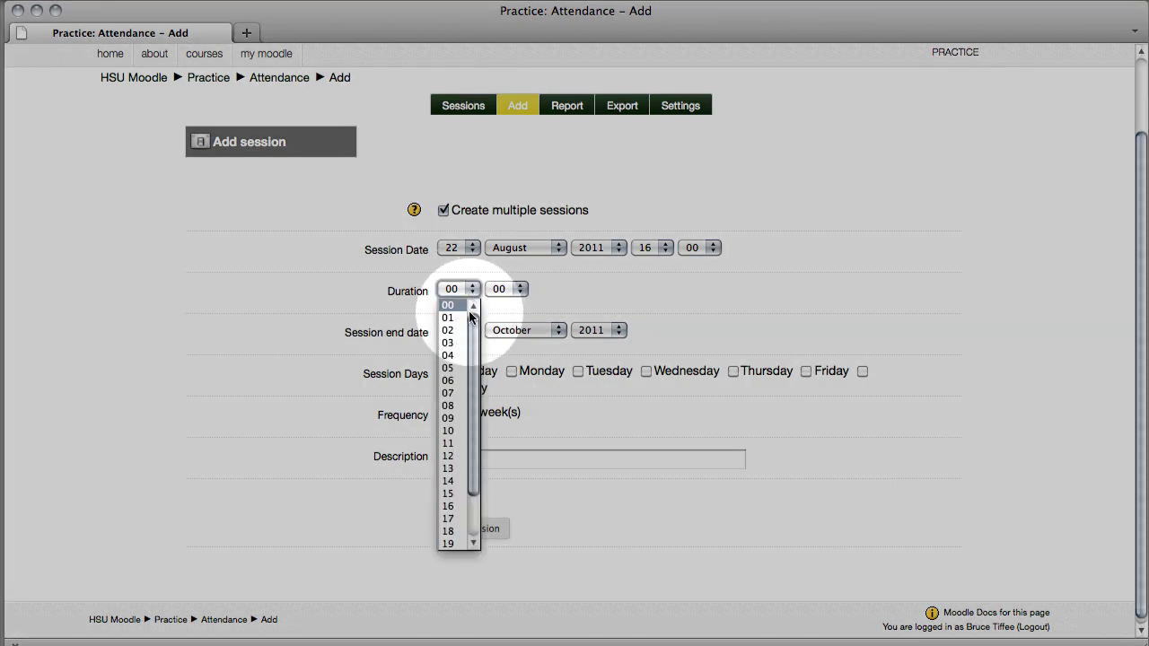
{"action": "left_click", "coordinate": [453, 306]}
{"action": "left_click", "coordinate": [495, 297]}
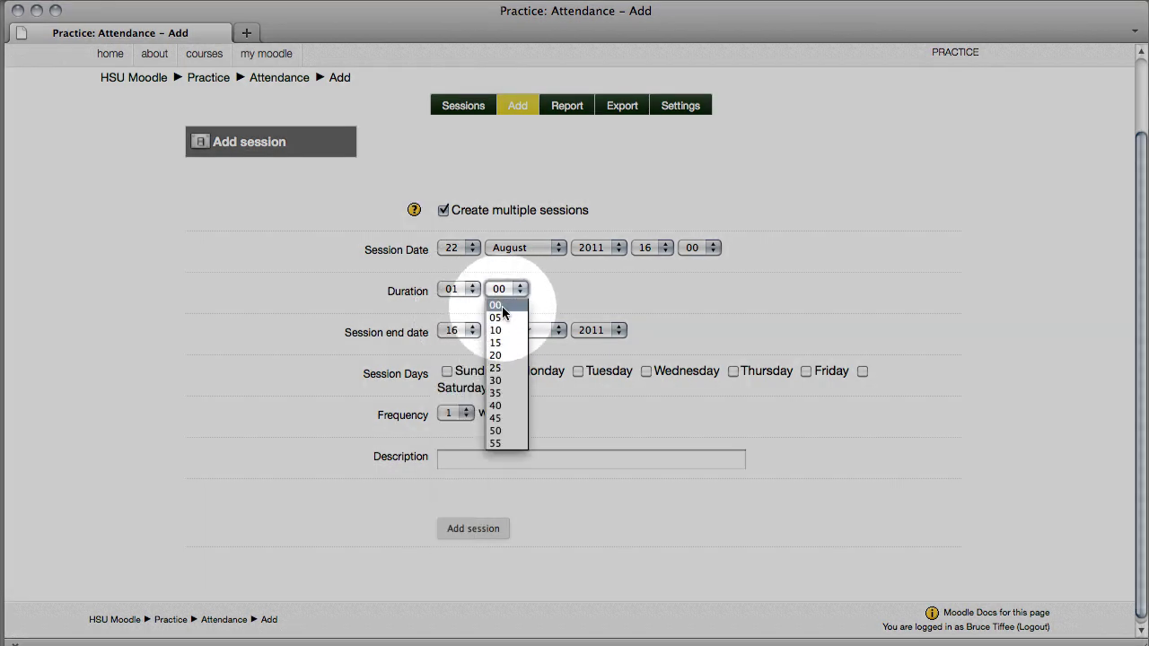
{"action": "left_click", "coordinate": [504, 307]}
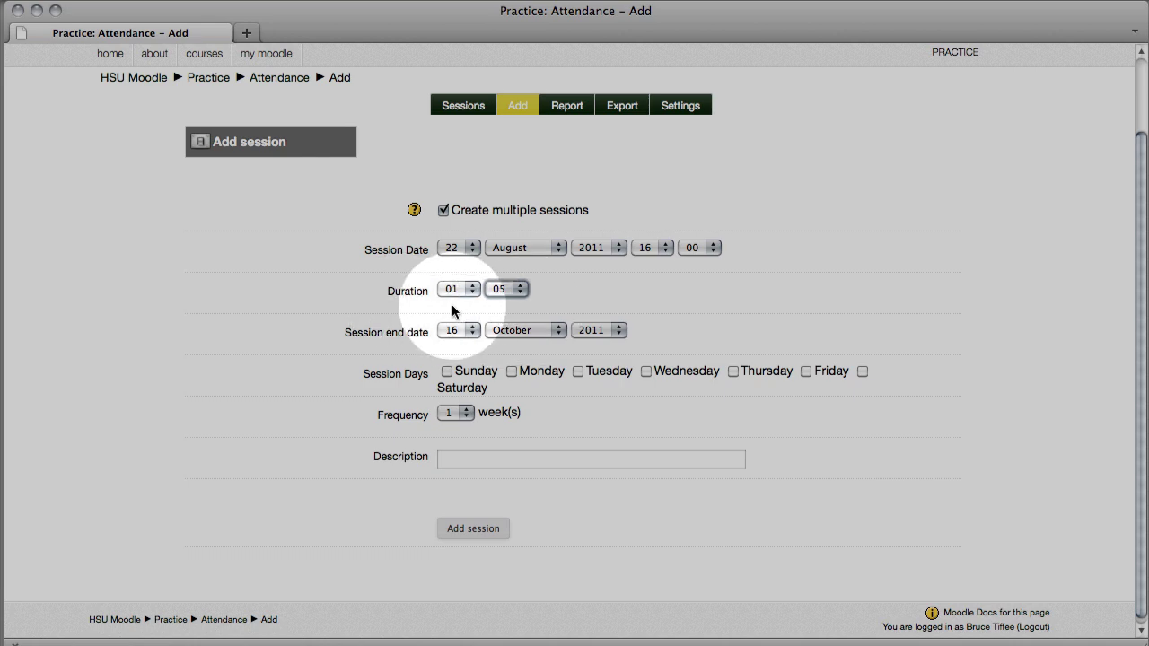
{"action": "left_click", "coordinate": [516, 332]}
{"action": "left_click", "coordinate": [529, 485]}
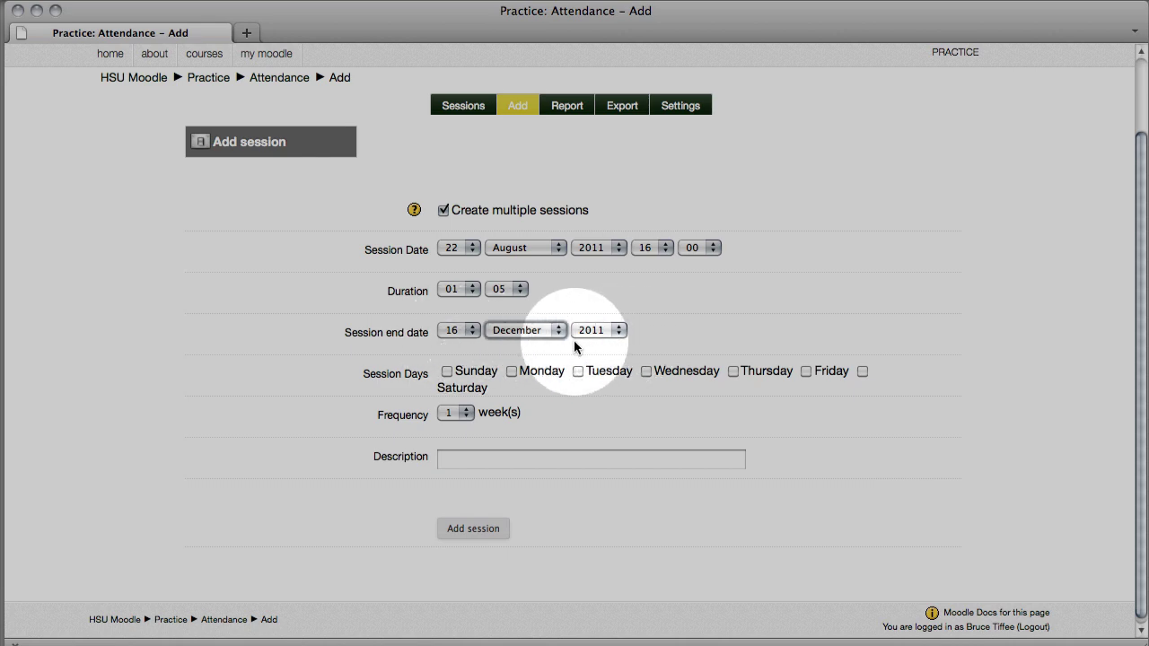
Repeat sessions on Monday, Wednesday and Friday, describe them as English 507, and generate them.
{"action": "left_click", "coordinate": [510, 372]}
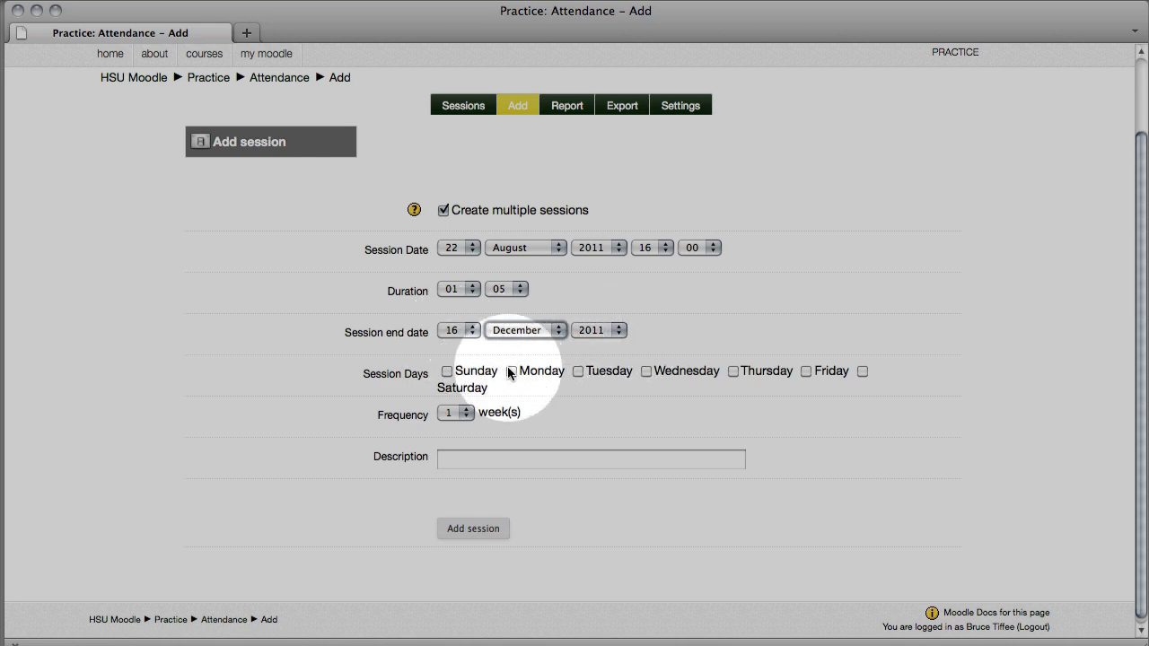
{"action": "left_click", "coordinate": [644, 373]}
{"action": "left_click", "coordinate": [806, 372]}
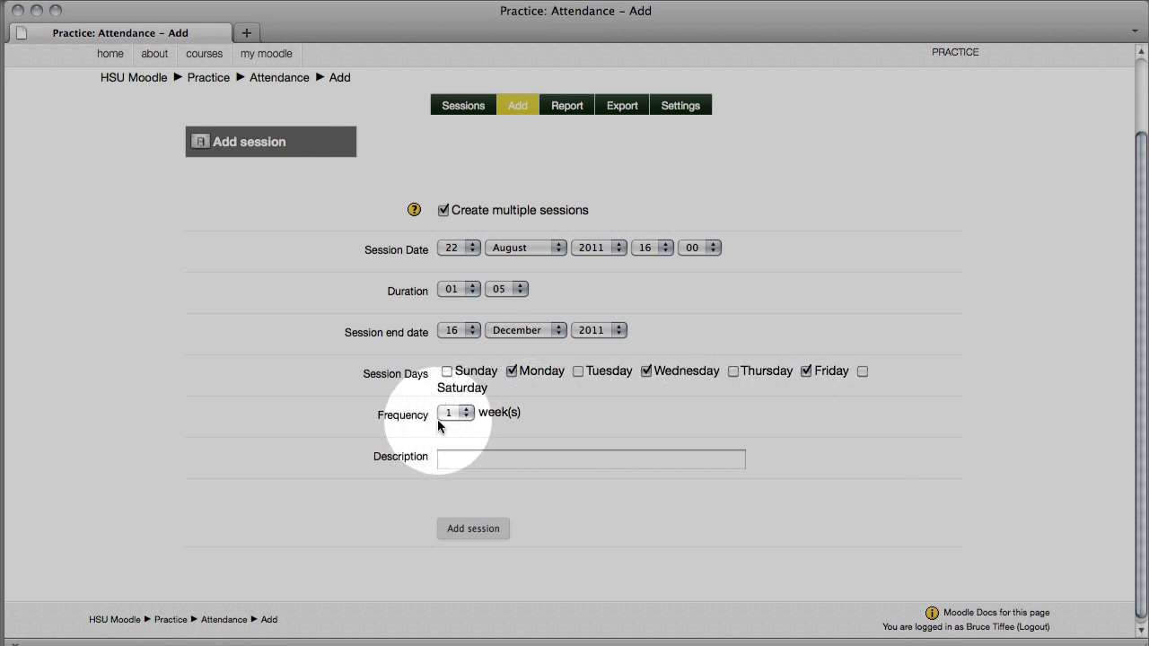
{"action": "left_click", "coordinate": [459, 461]}
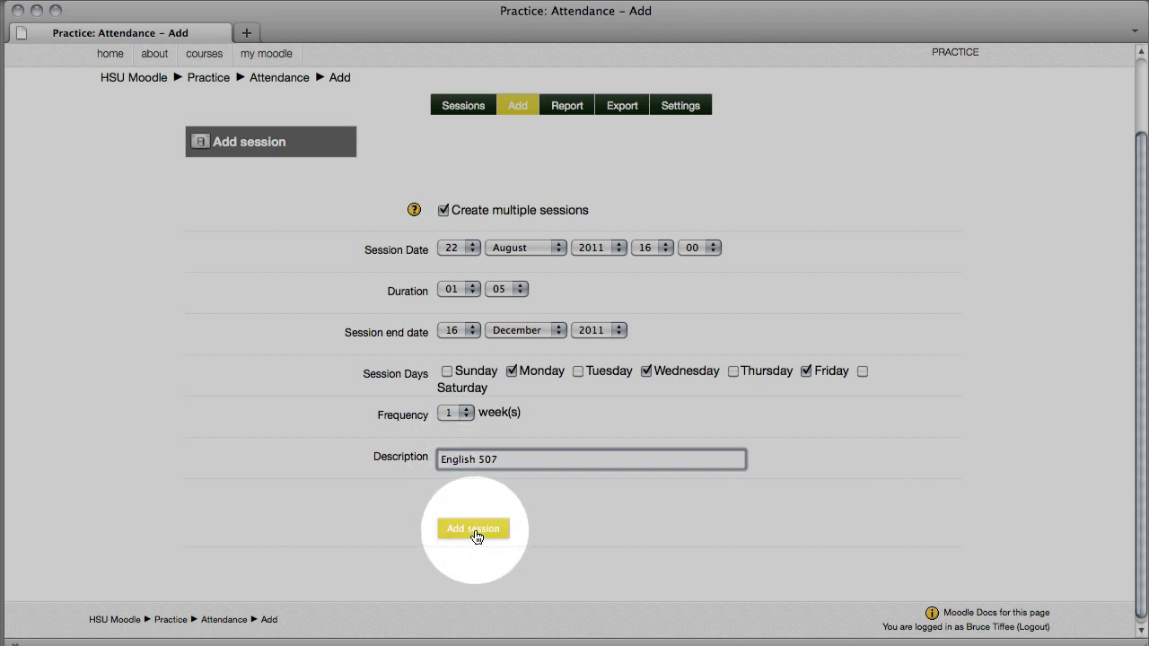
{"action": "left_click", "coordinate": [476, 531]}
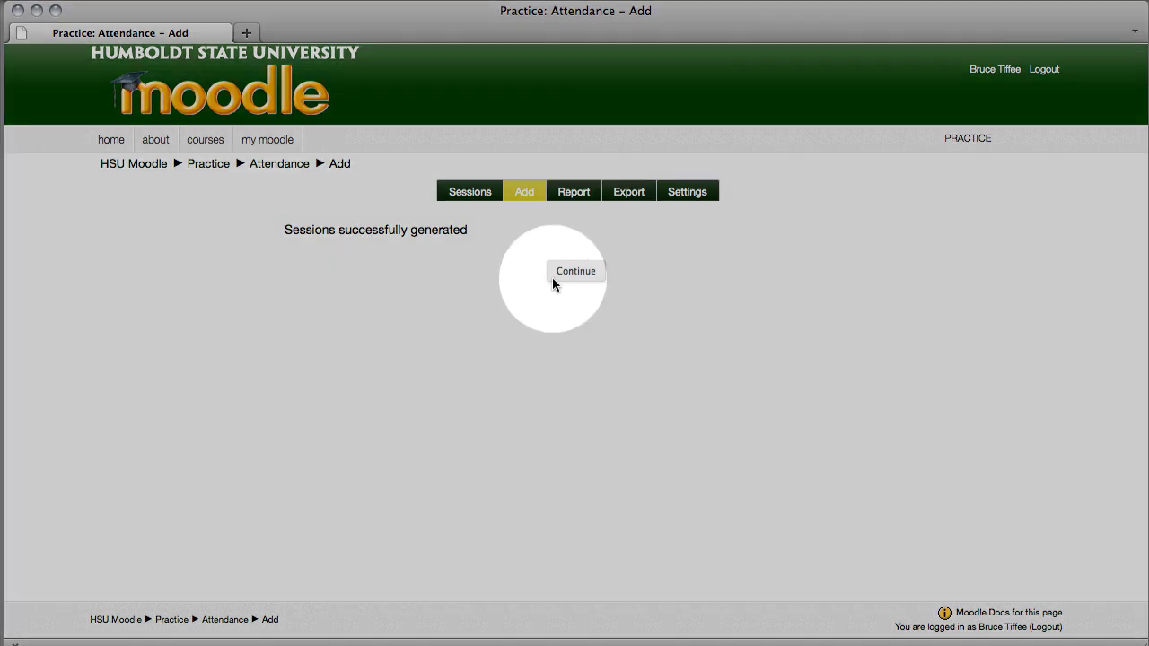
Return via the Practice course to the Attendance activity's list of generated sessions.
{"action": "left_click", "coordinate": [582, 274]}
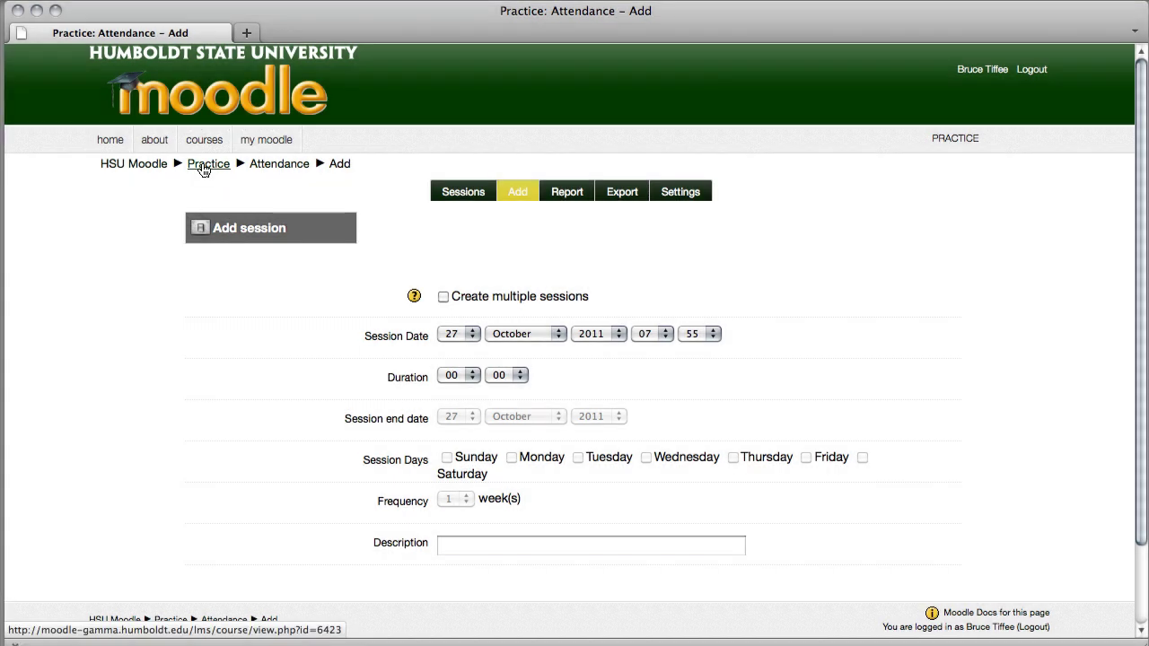
{"action": "left_click", "coordinate": [203, 166]}
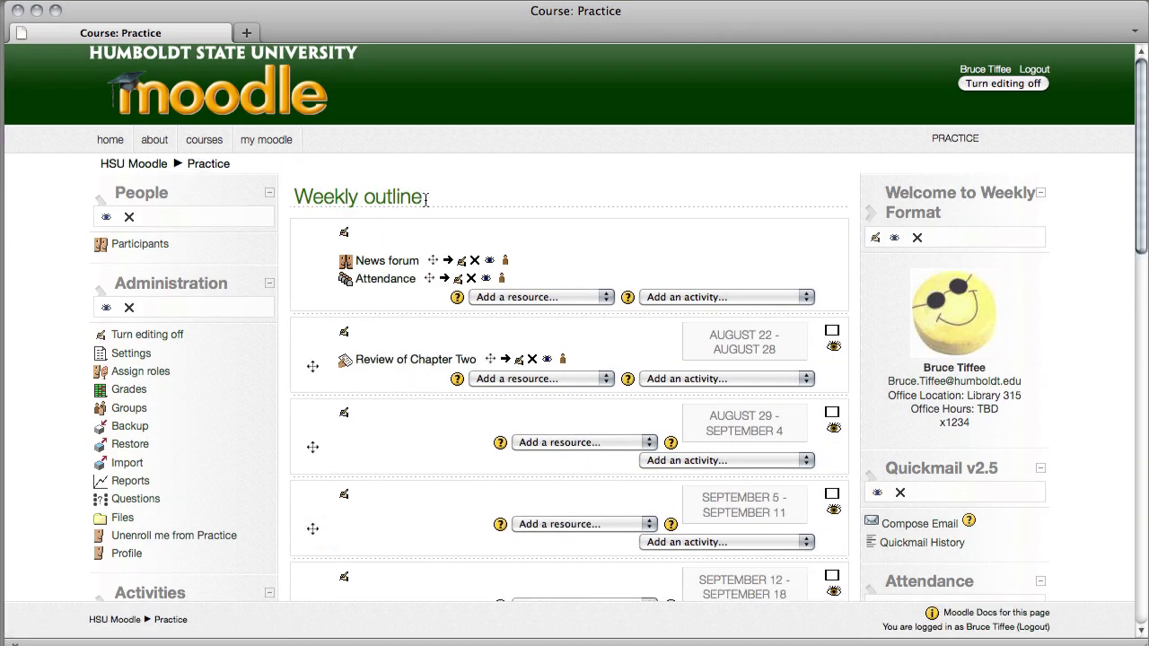
{"action": "scroll", "coordinate": [474, 210], "scroll_direction": "down", "scroll_amount": 1}
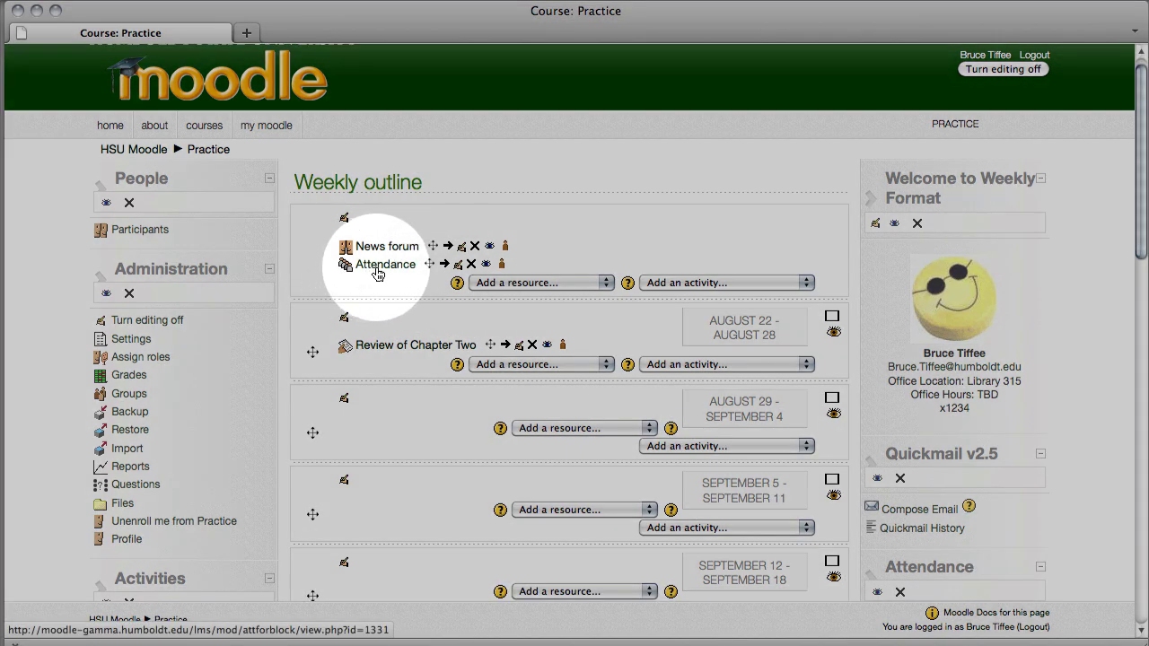
{"action": "left_click", "coordinate": [378, 271]}
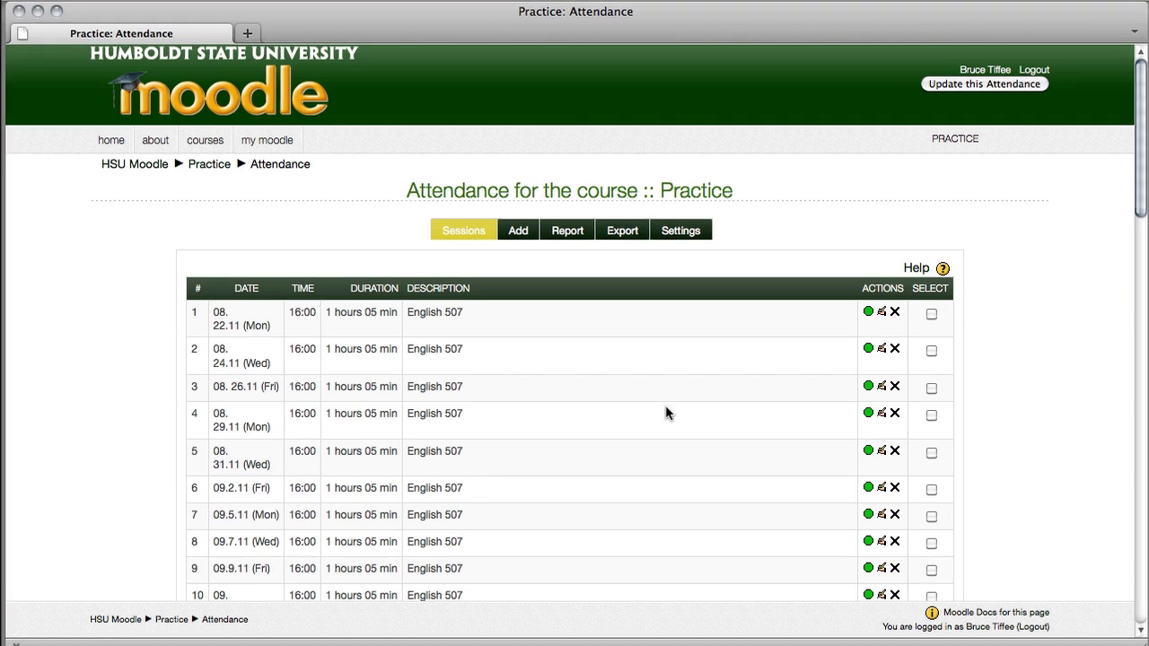
{"action": "scroll", "coordinate": [665, 413], "scroll_direction": "down", "scroll_amount": 3}
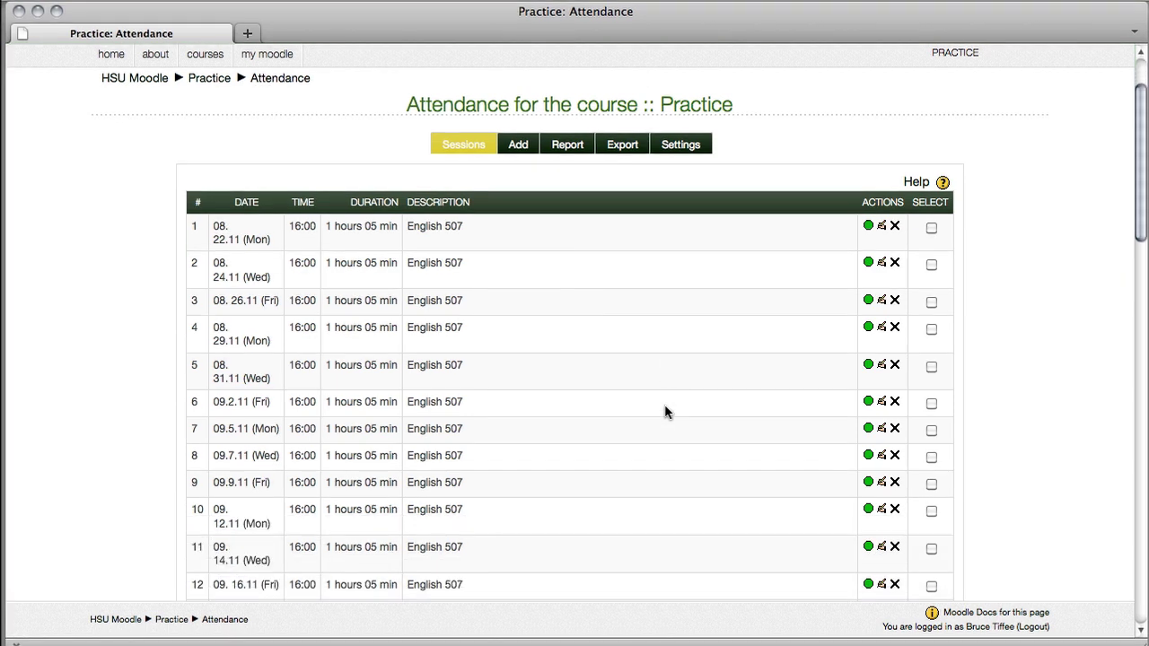
{"action": "scroll", "coordinate": [665, 413], "scroll_direction": "down", "scroll_amount": 1}
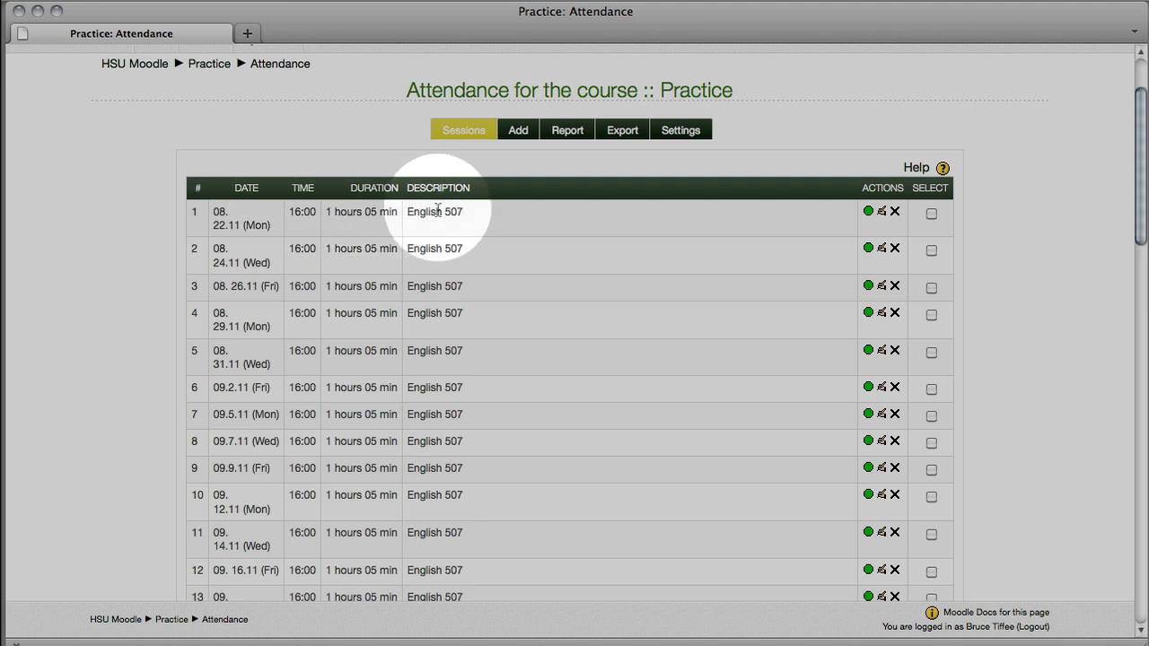
On the first session's sheet, mark student 3 late, 6 excused, 7 absent, others present.
{"action": "left_click", "coordinate": [867, 213]}
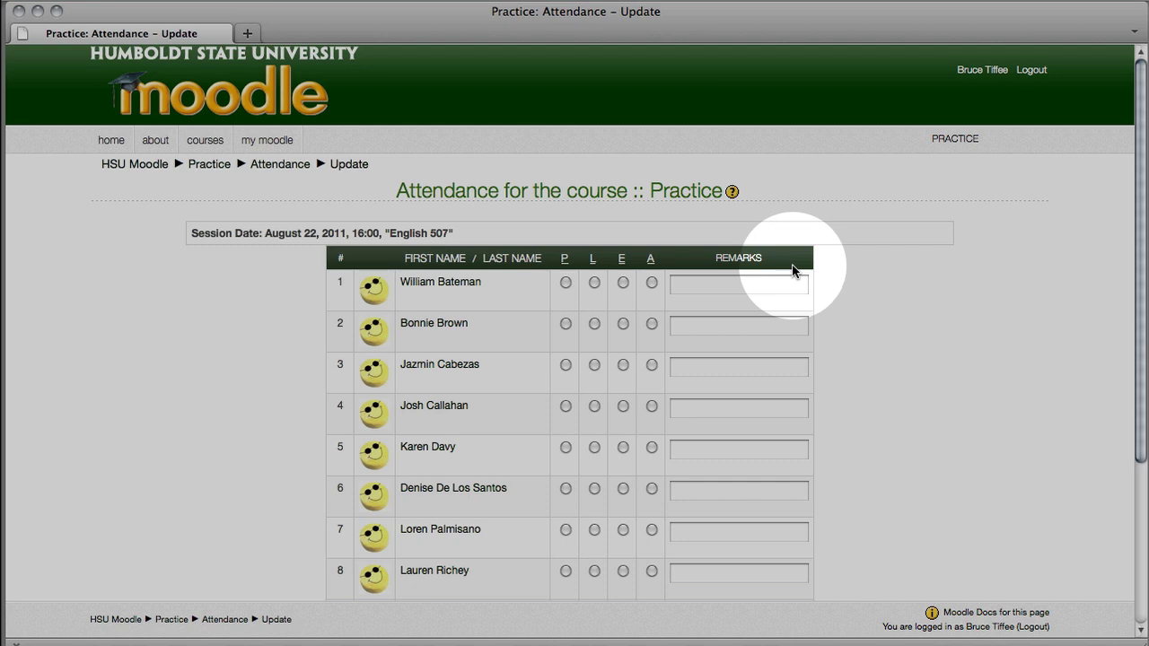
{"action": "scroll", "coordinate": [887, 308], "scroll_direction": "down", "scroll_amount": 2}
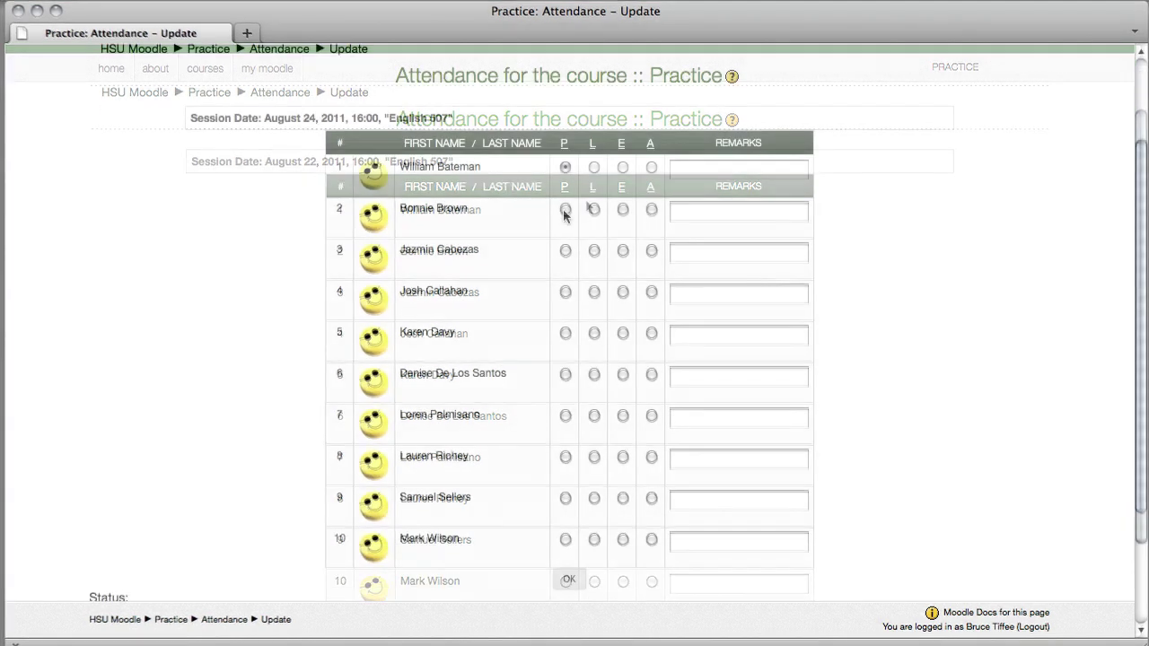
{"action": "left_click", "coordinate": [594, 251]}
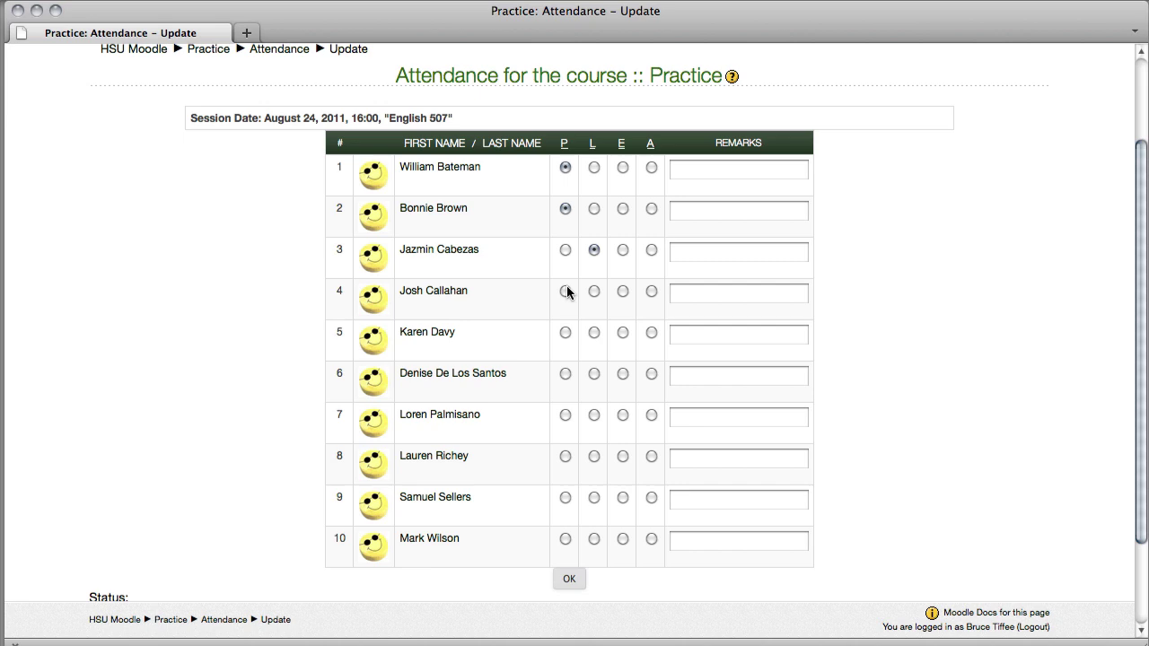
{"action": "left_click", "coordinate": [565, 291]}
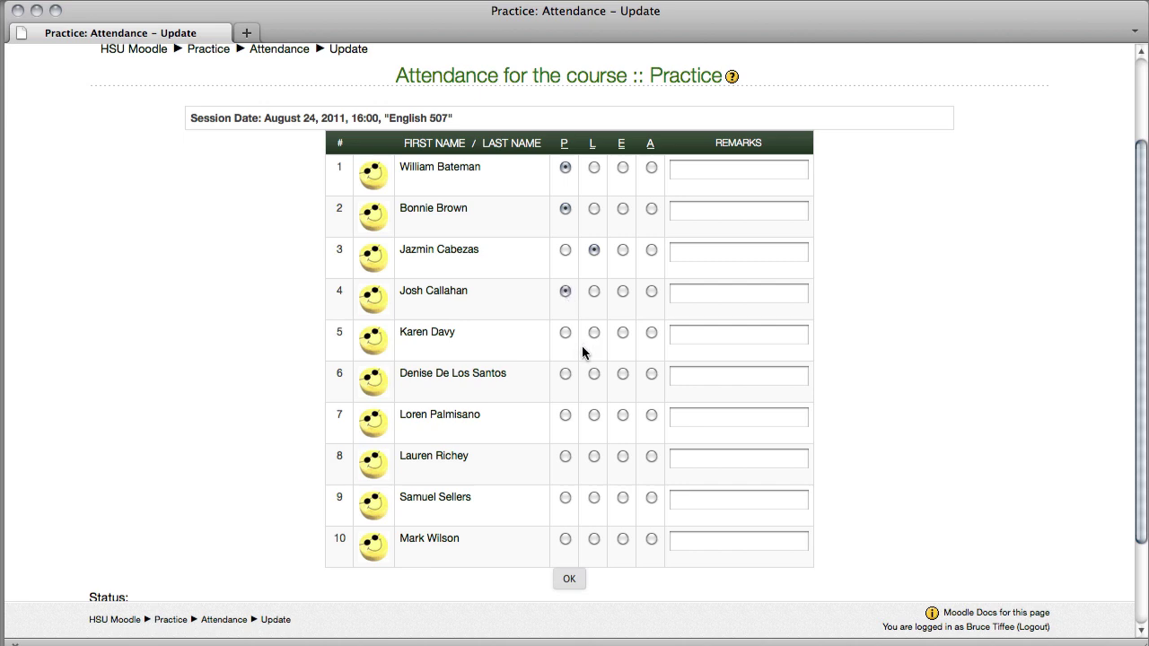
{"action": "left_click", "coordinate": [623, 374]}
{"action": "left_click", "coordinate": [651, 416]}
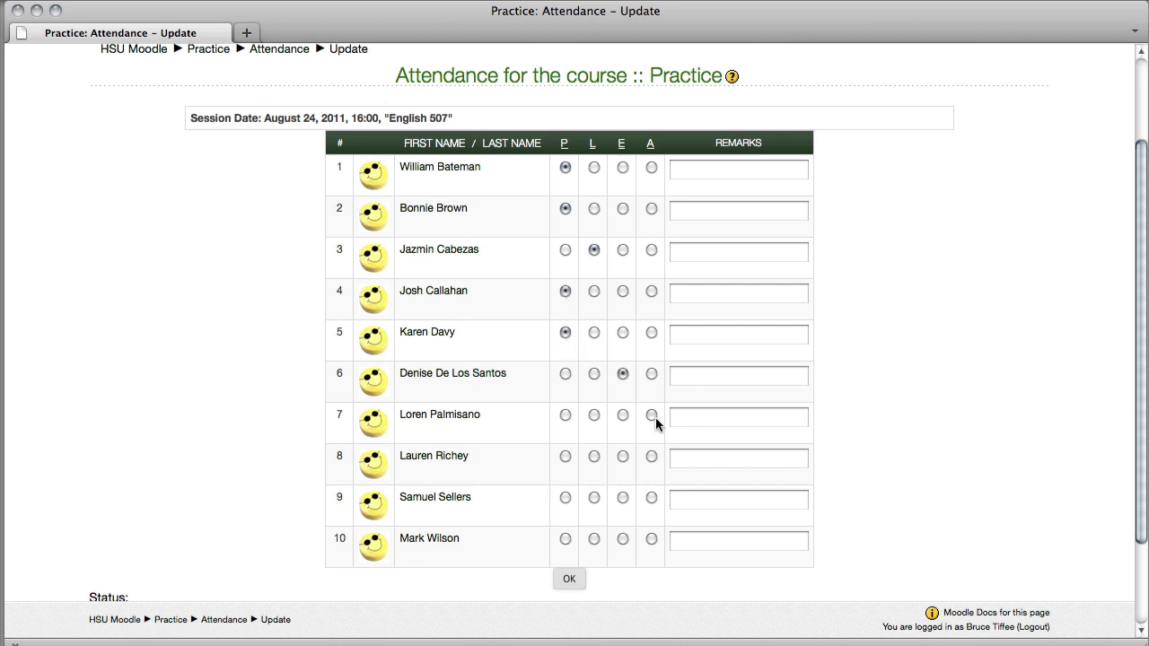
{"action": "left_click", "coordinate": [563, 457]}
{"action": "left_click", "coordinate": [565, 499]}
Save the attendance, return to the sessions list, and go to the attendance status Settings.
{"action": "left_click", "coordinate": [570, 581]}
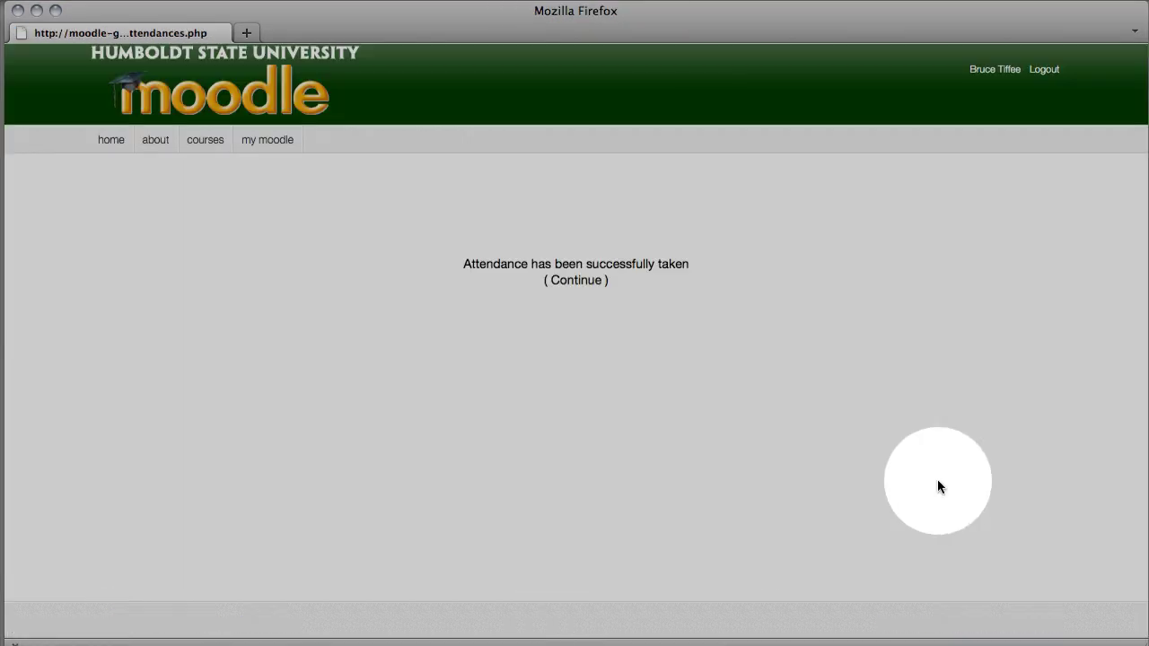
{"action": "left_click", "coordinate": [577, 281]}
{"action": "scroll", "coordinate": [593, 372], "scroll_direction": "down", "scroll_amount": 1}
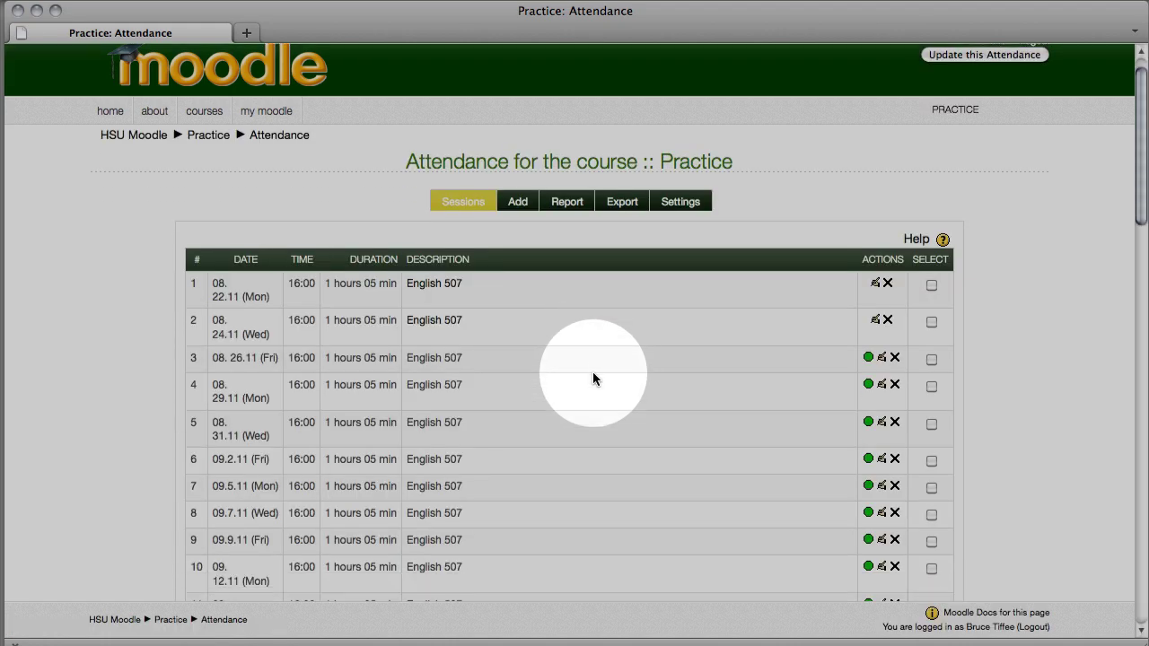
{"action": "scroll", "coordinate": [592, 371], "scroll_direction": "down", "scroll_amount": 1}
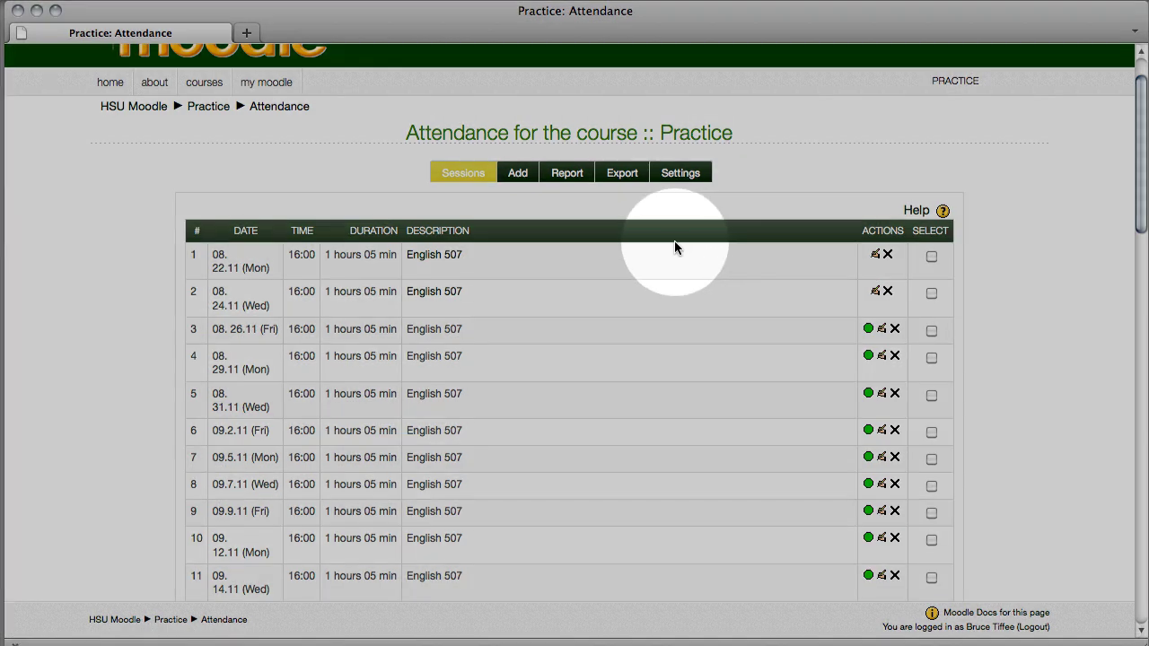
{"action": "left_click", "coordinate": [681, 173]}
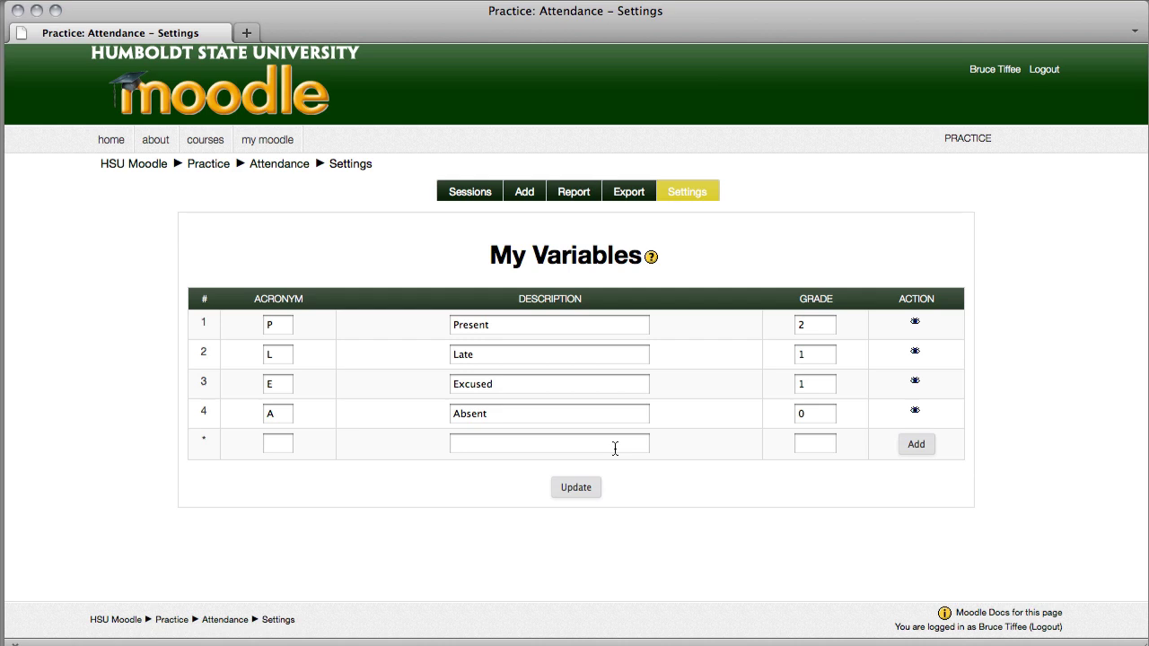
Add status acronym S, description 'Snuck Out', grade 0, and update the variables.
{"action": "left_click", "coordinate": [615, 449]}
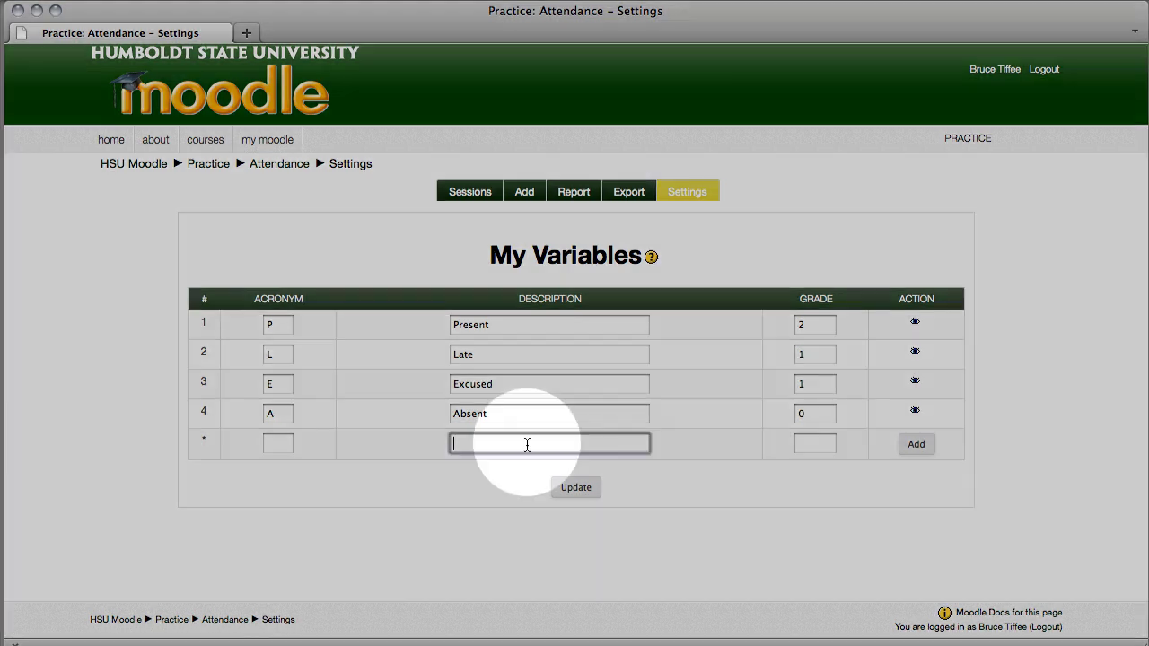
{"action": "left_click", "coordinate": [280, 441]}
{"action": "type", "text": "S"}
{"action": "left_click", "coordinate": [511, 443]}
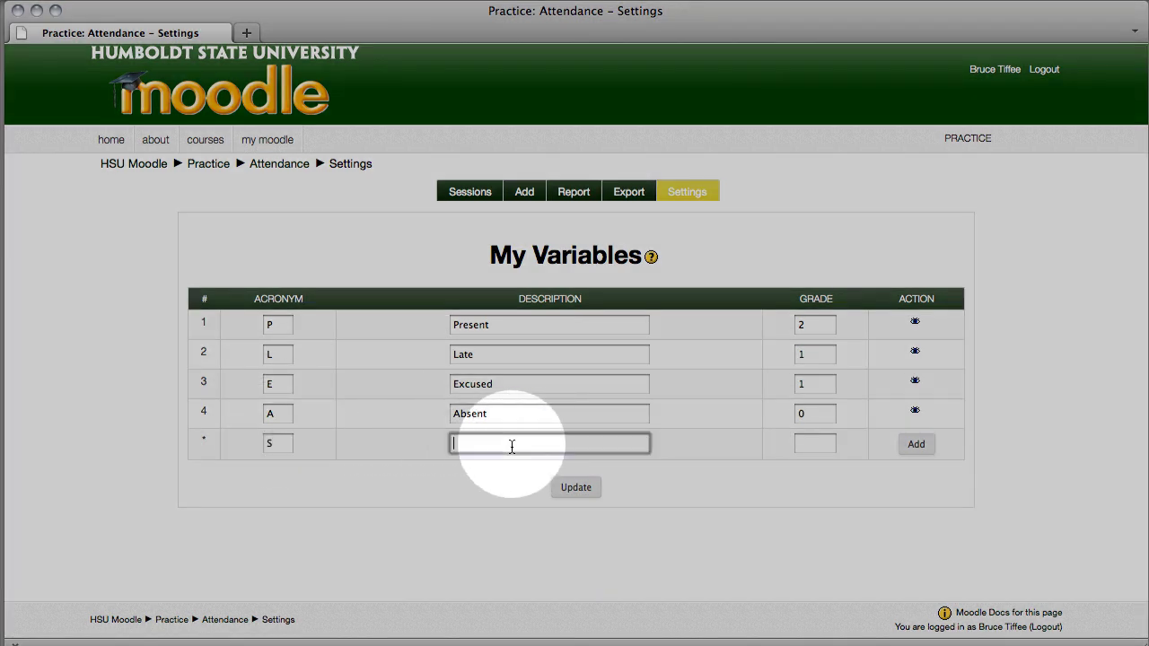
{"action": "type", "text": "Snuck Out"}
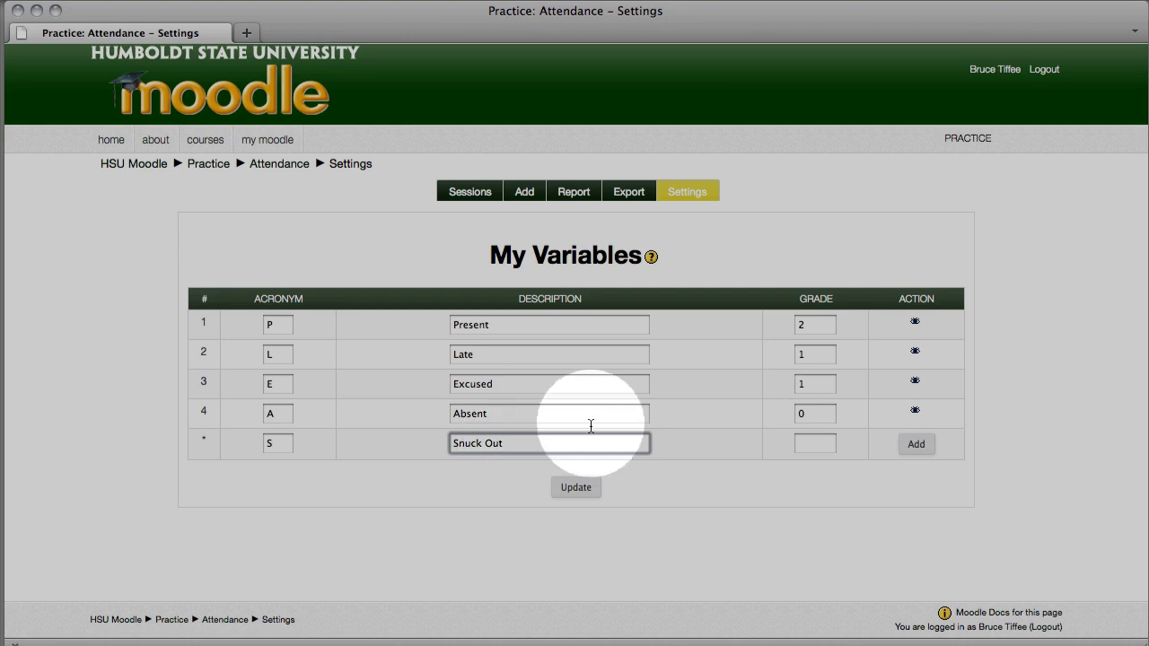
{"action": "left_click", "coordinate": [815, 446]}
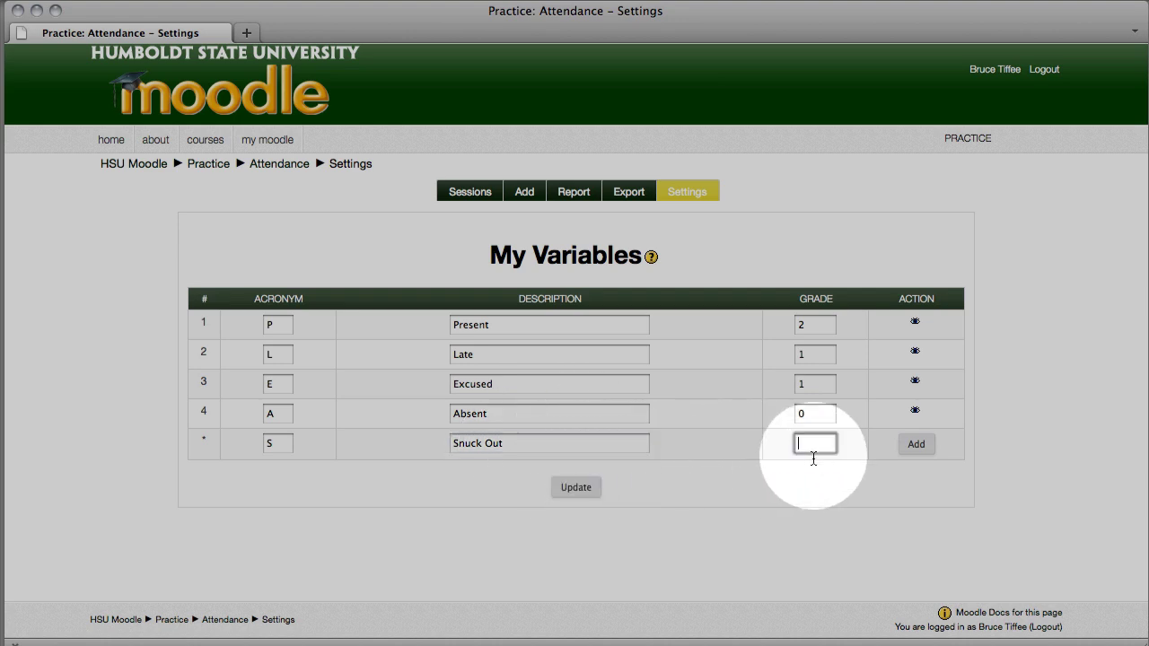
{"action": "type", "text": "0"}
{"action": "left_click", "coordinate": [579, 487]}
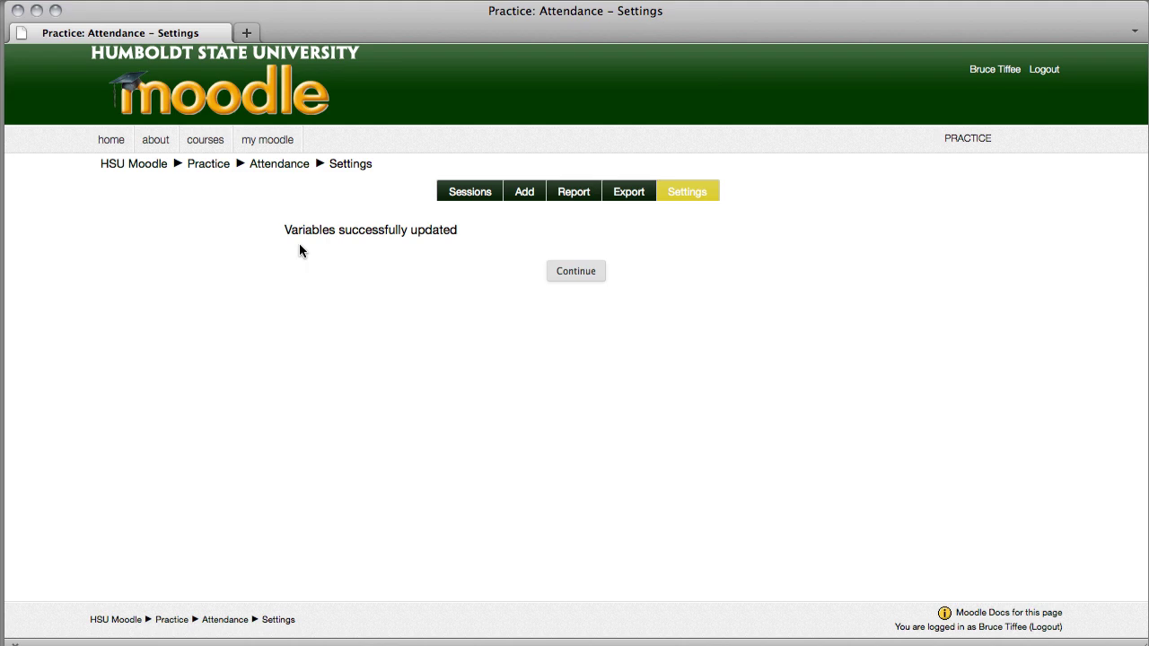
Return to the Practice course page and open Export from the Attendance block.
{"action": "left_click", "coordinate": [579, 278]}
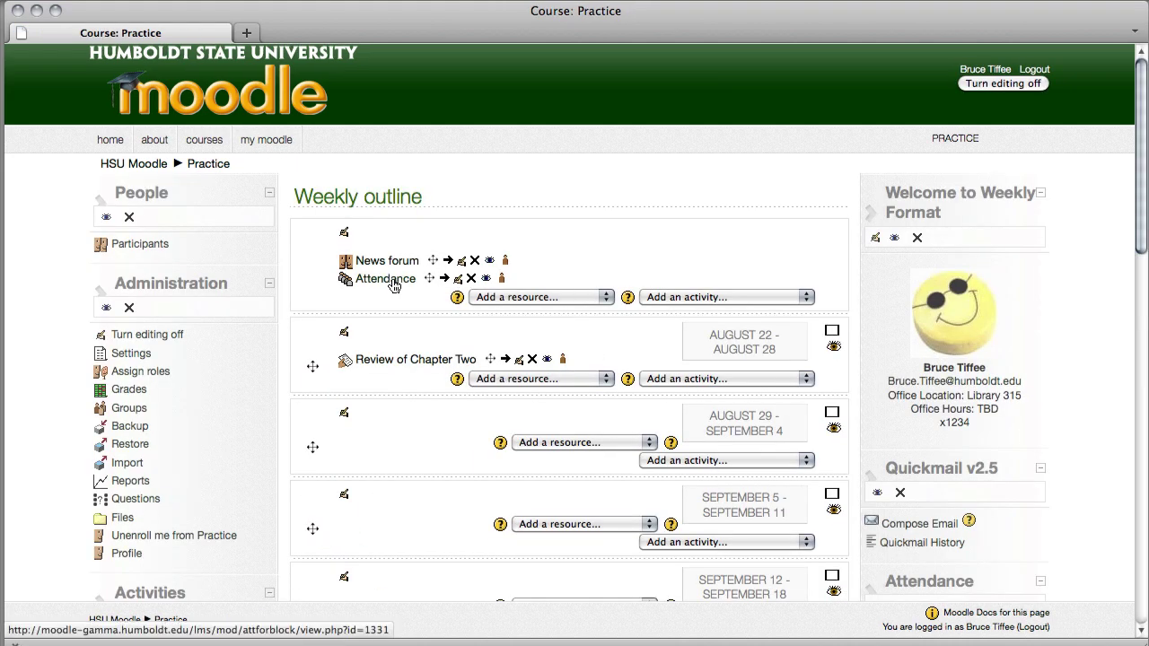
{"action": "scroll", "coordinate": [736, 401], "scroll_direction": "down", "scroll_amount": 5}
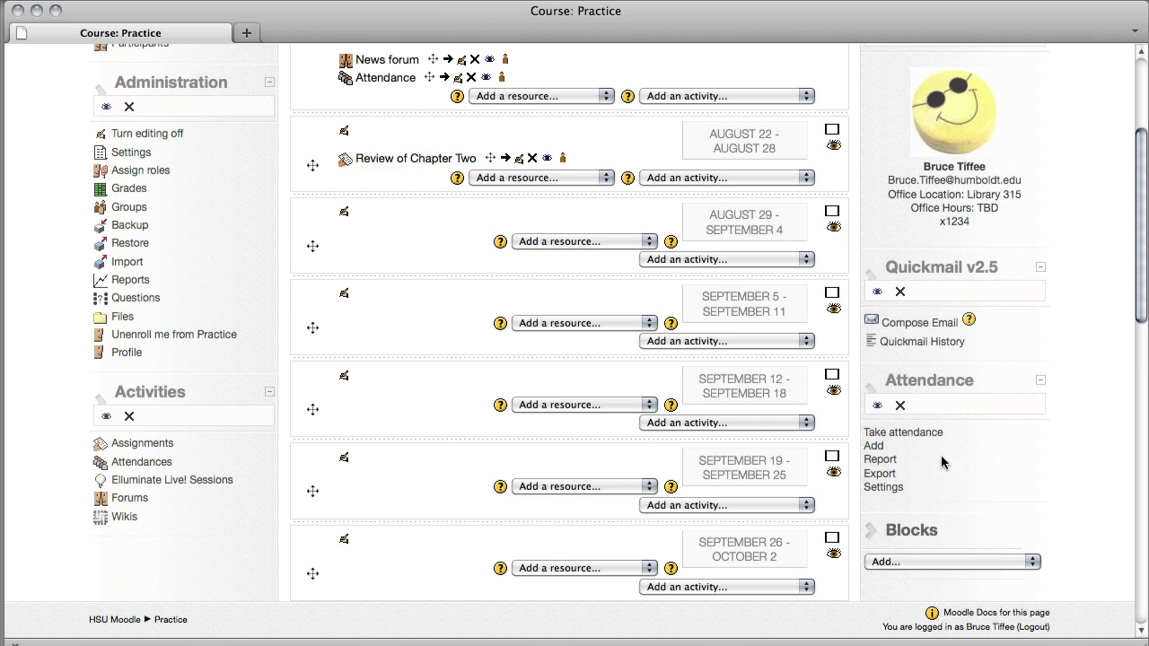
{"action": "left_click", "coordinate": [923, 440]}
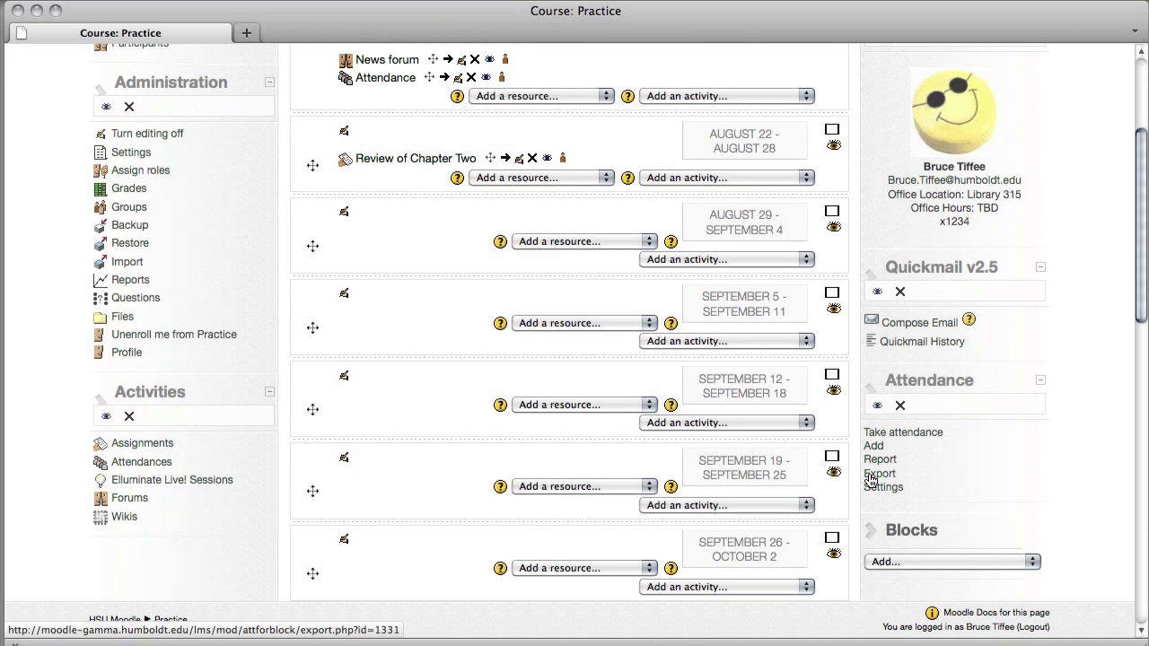
{"action": "left_click", "coordinate": [880, 474]}
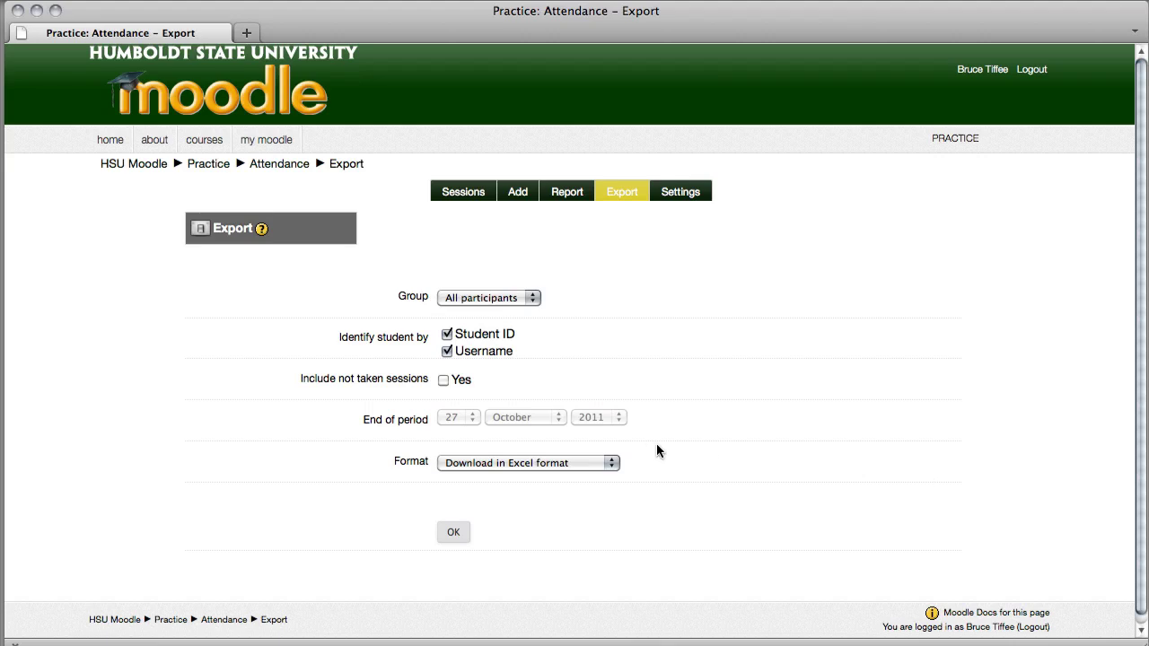